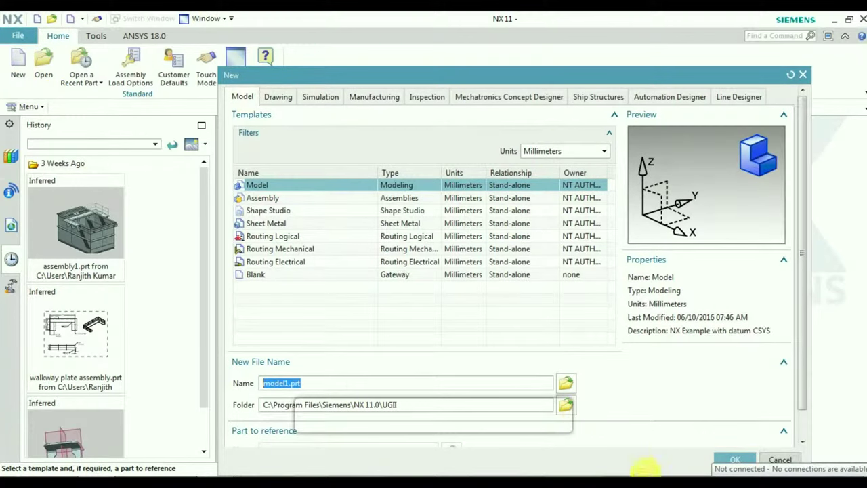
# Step: Create a new millimetre Model part named Abc in the Desktop folder
pyautogui.click(567, 406)
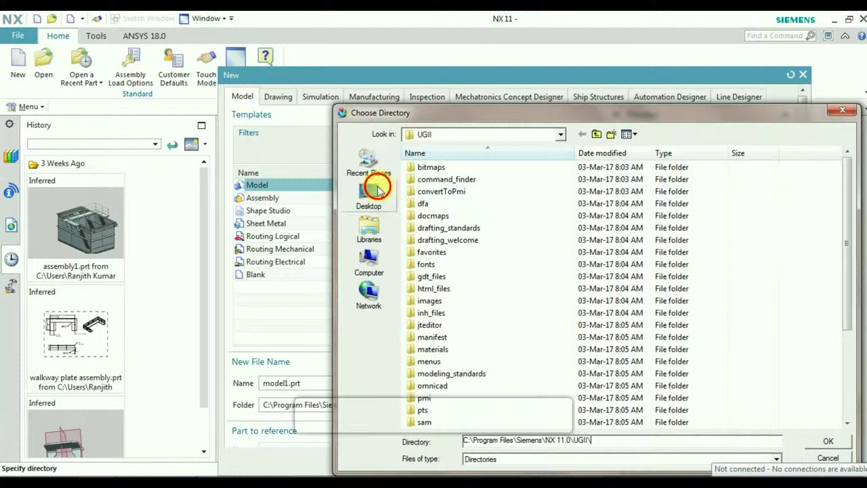
pyautogui.click(371, 195)
pyautogui.click(808, 444)
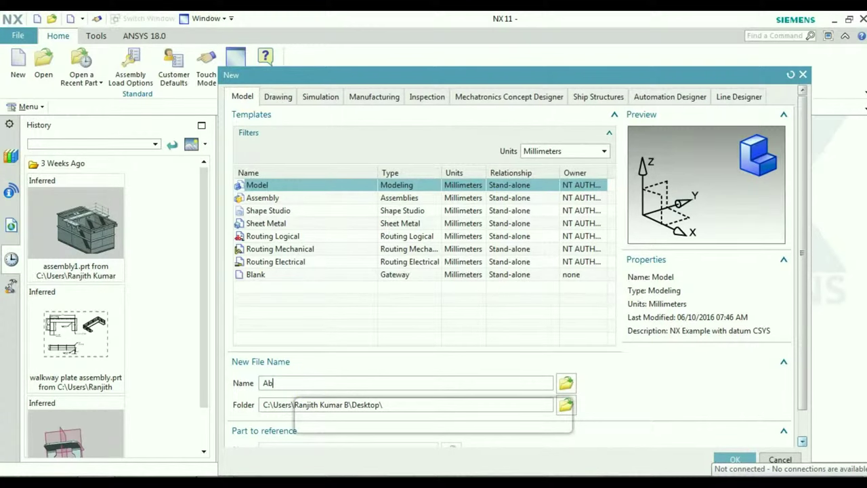
pyautogui.click(724, 460)
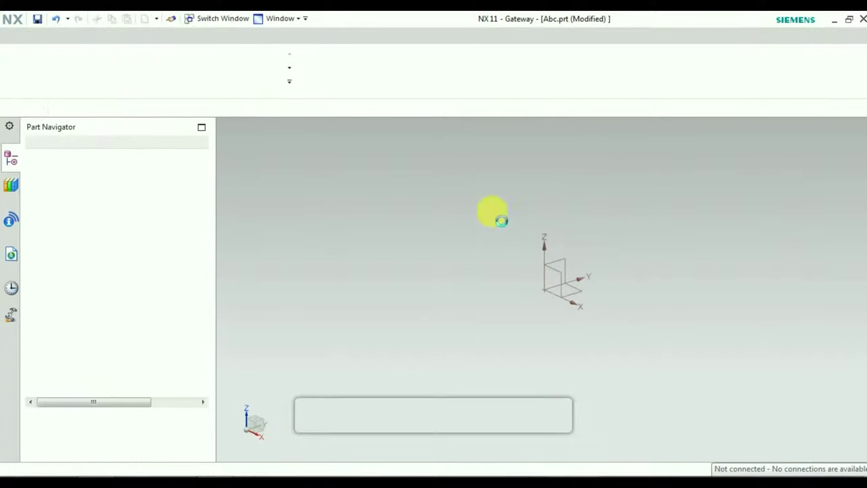
# Step: Delete the default datum coordinate system and add a datum plane on the XC-YC plane at 0 mm distance
pyautogui.moveTo(492, 210); pyautogui.dragTo(596, 322)
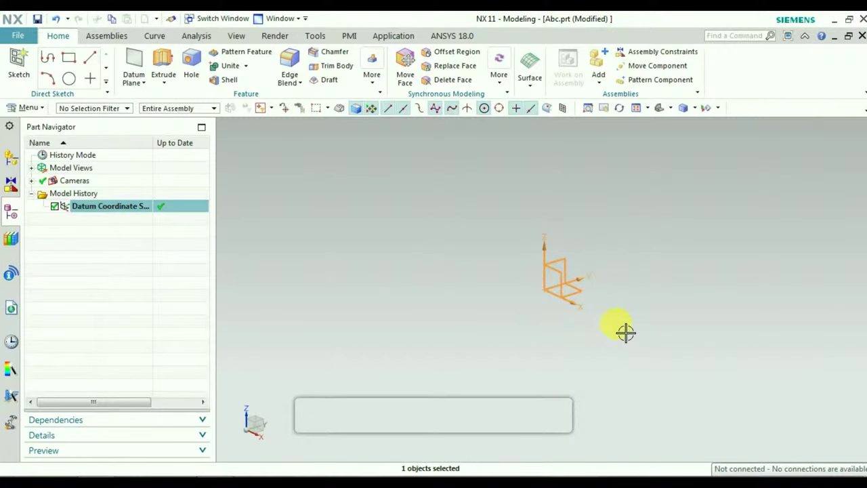
pyautogui.press('Delete')
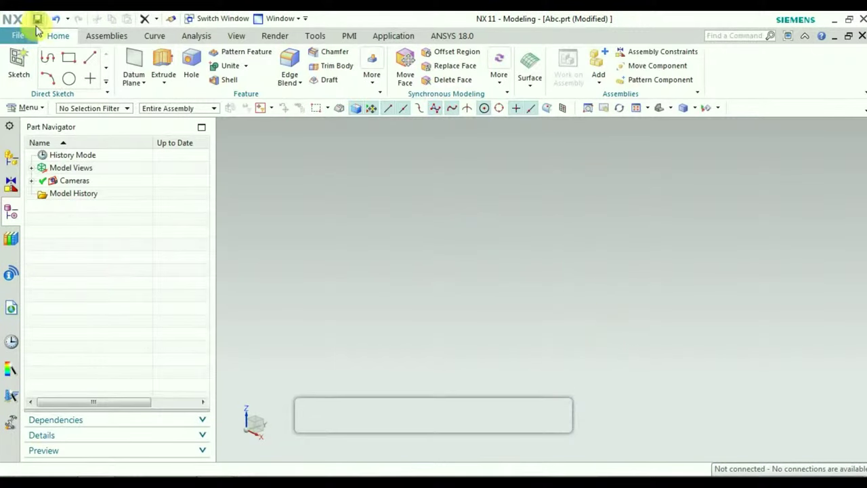
pyautogui.click(139, 80)
pyautogui.click(155, 105)
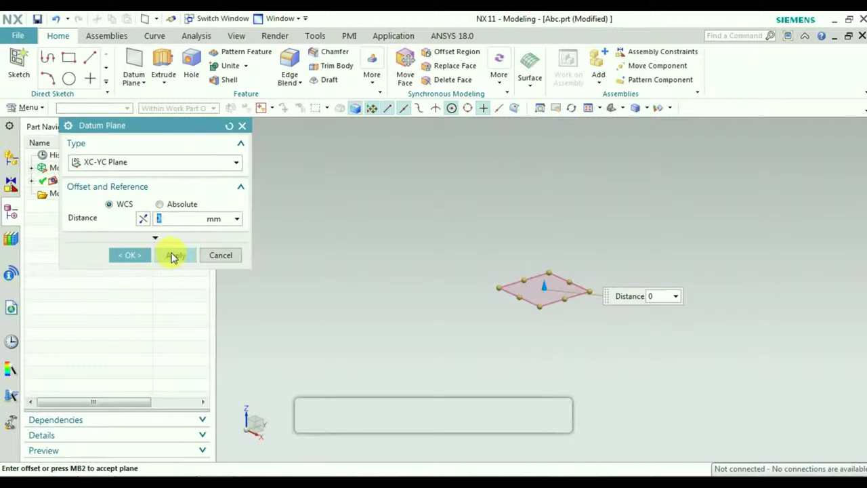
pyautogui.click(173, 256)
# Step: Add datum planes on the XC-ZC and YC-ZC planes at 0 mm distance
pyautogui.click(236, 162)
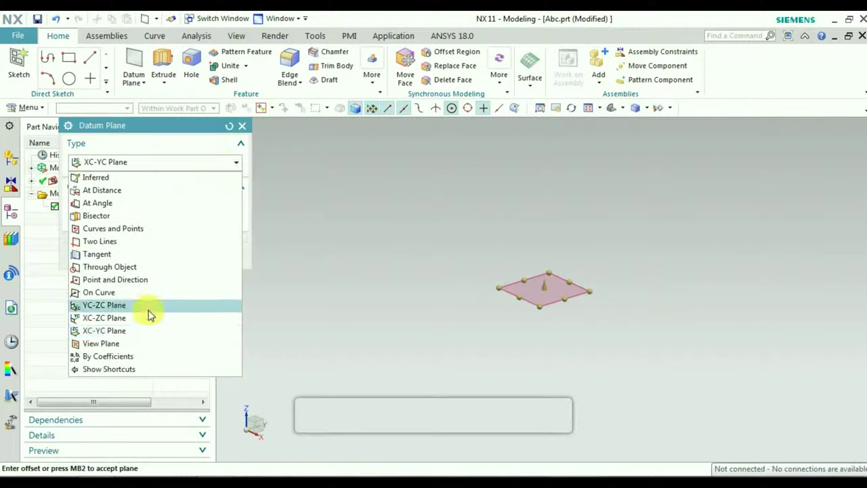
pyautogui.click(146, 318)
pyautogui.click(175, 255)
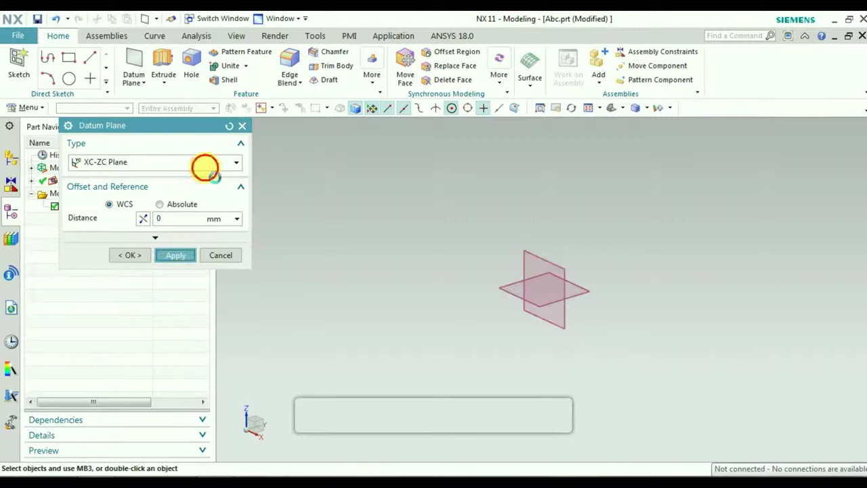
pyautogui.click(206, 165)
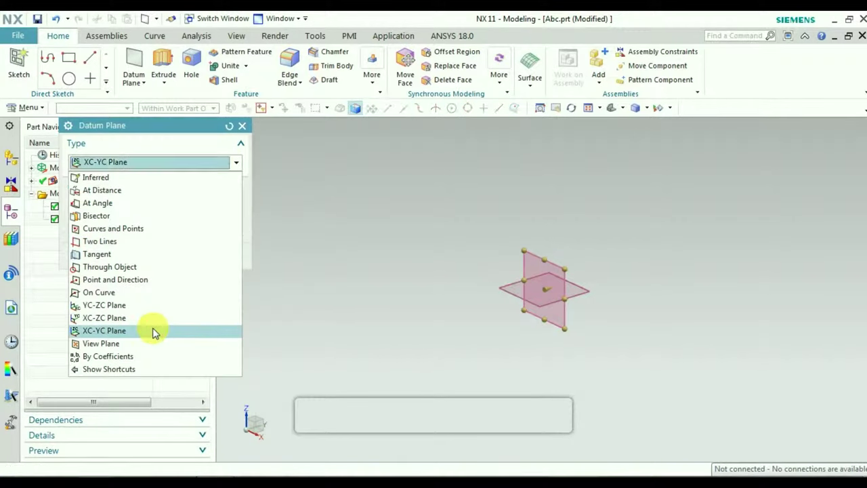
pyautogui.click(155, 332)
pyautogui.click(208, 166)
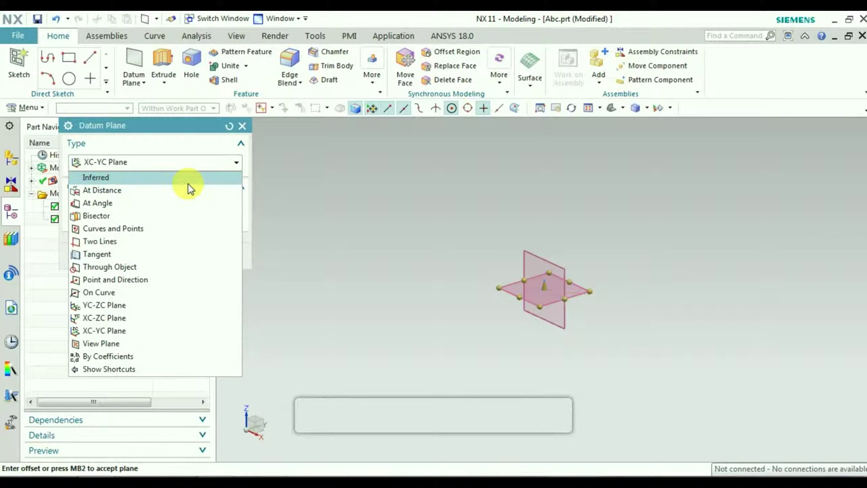
pyautogui.click(158, 309)
pyautogui.click(127, 256)
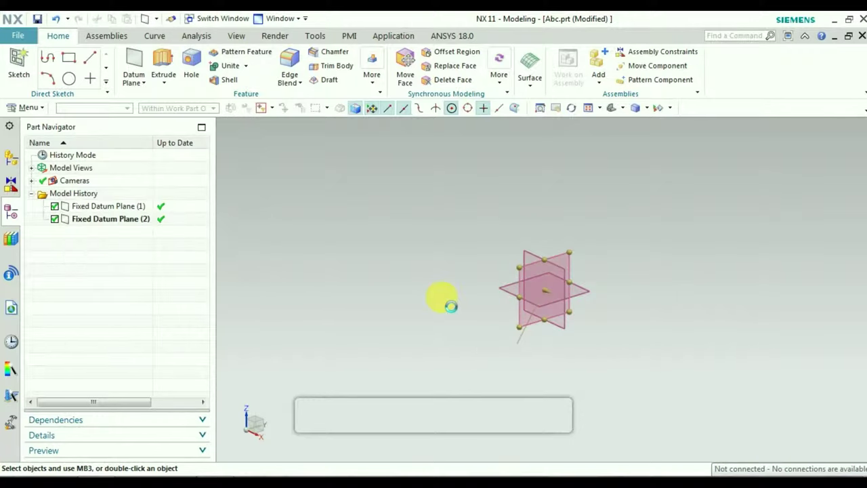
# Step: Start a sketch on the YC-ZC datum plane
pyautogui.click(19, 62)
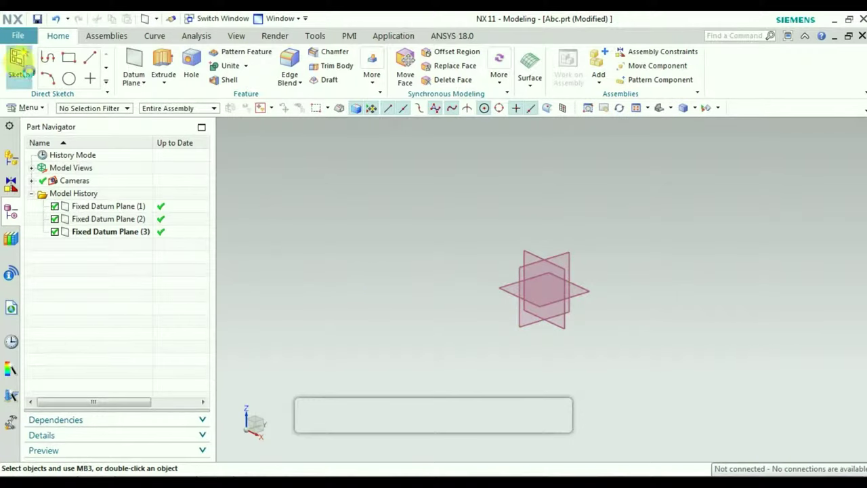
pyautogui.click(528, 271)
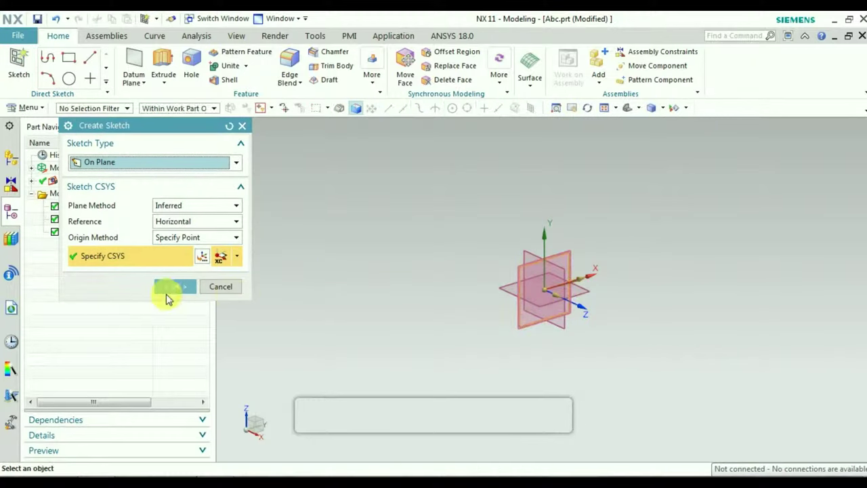
pyautogui.click(174, 286)
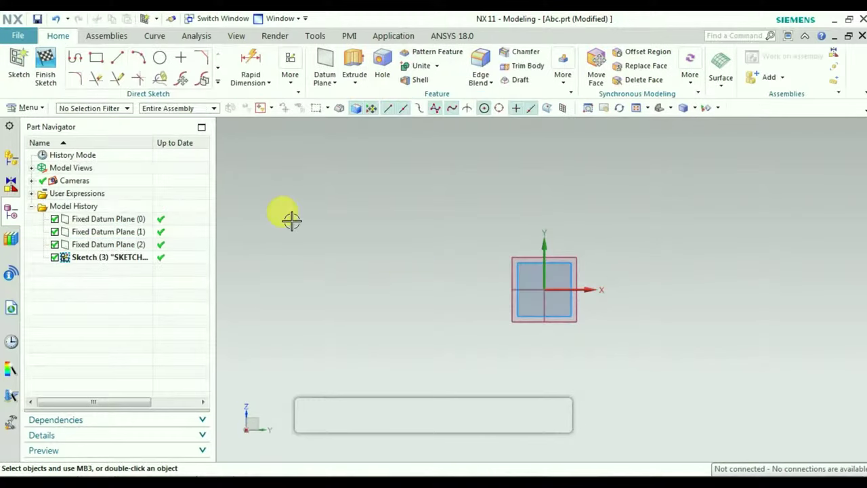
# Step: Sketch three concentric circles centred on the origin, about 127, 86 and 32 mm in diameter
pyautogui.click(157, 60)
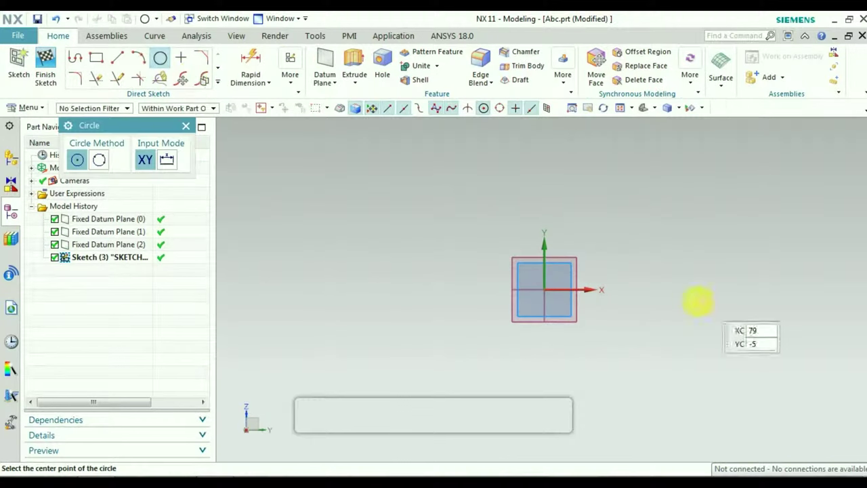
pyautogui.click(554, 297)
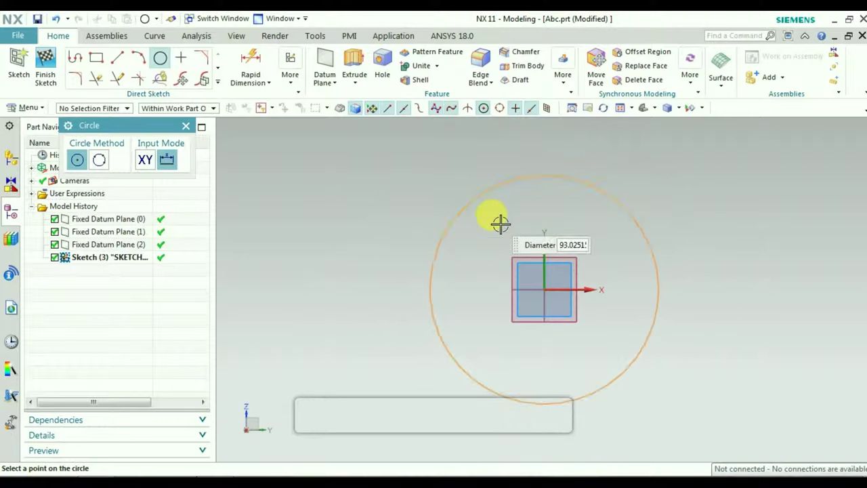
pyautogui.click(451, 200)
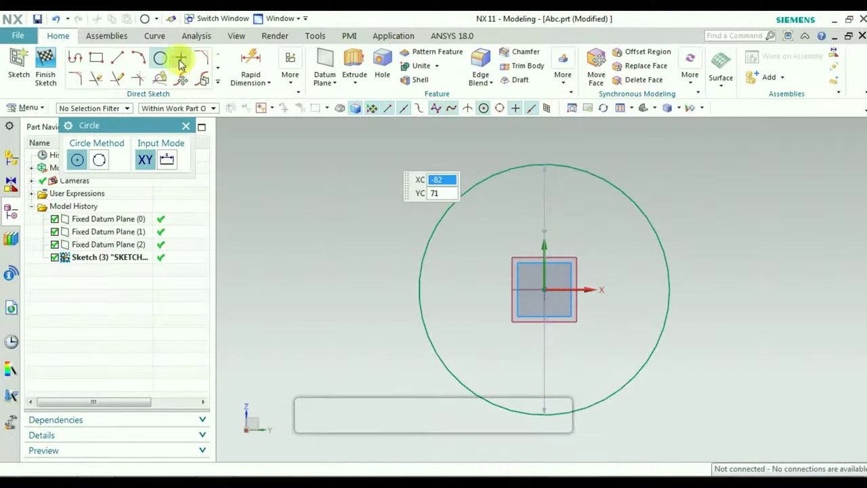
pyautogui.click(546, 290)
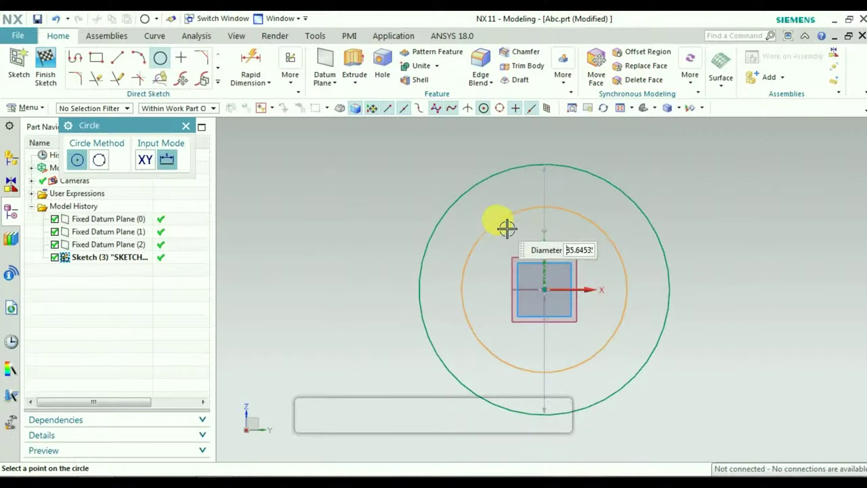
pyautogui.click(497, 219)
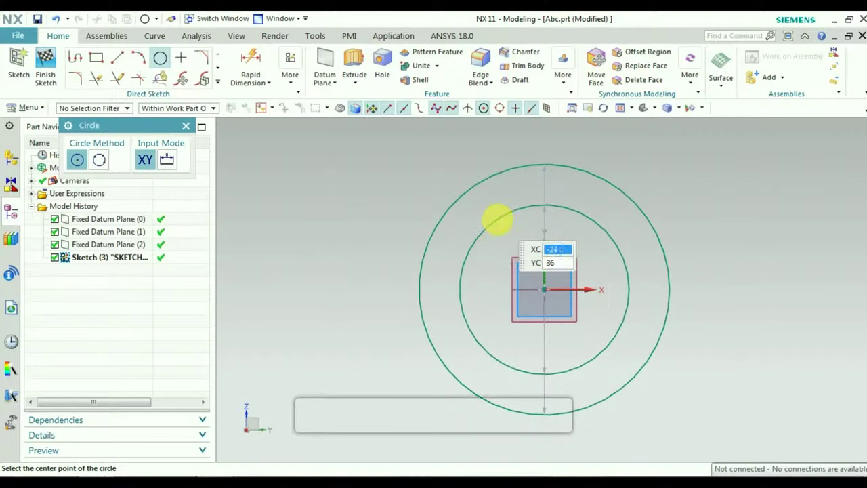
pyautogui.click(554, 294)
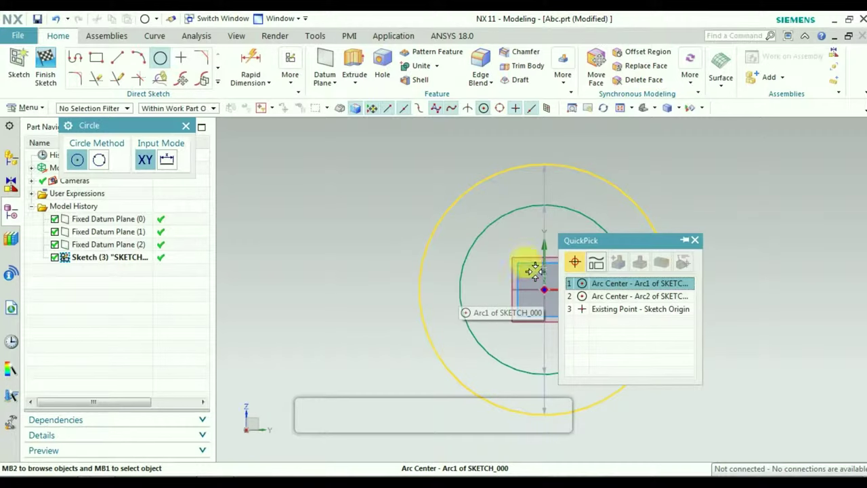
pyautogui.click(615, 284)
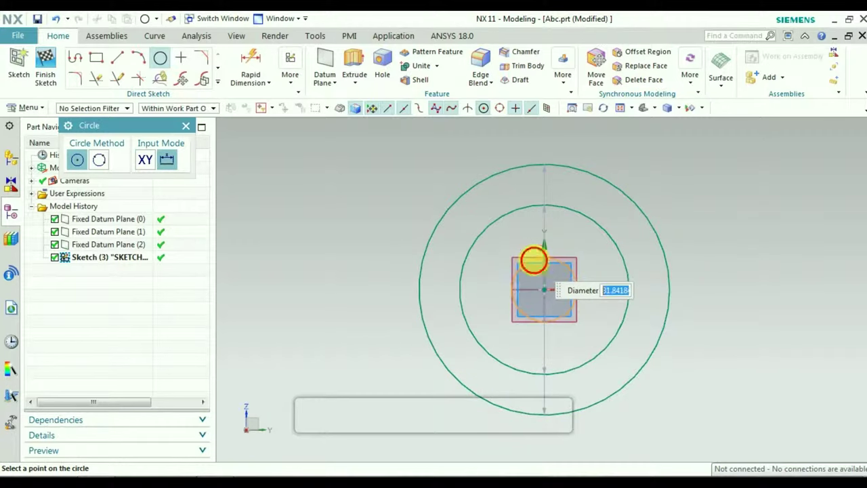
pyautogui.click(534, 261)
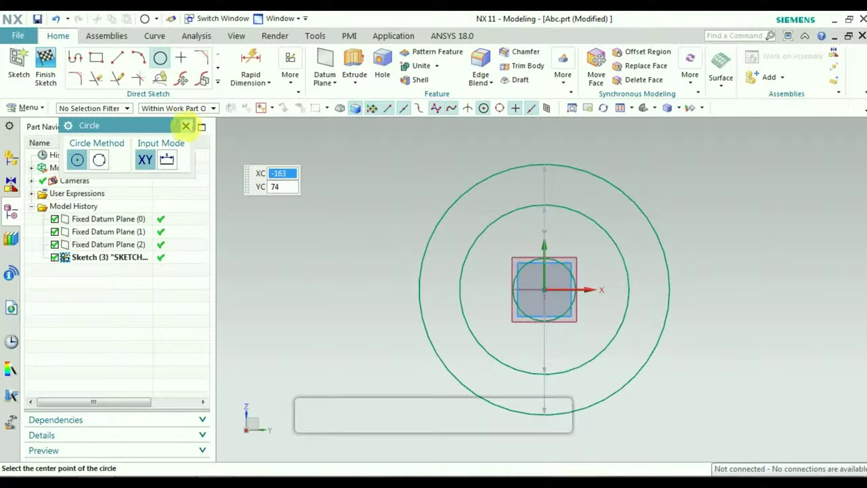
pyautogui.click(185, 126)
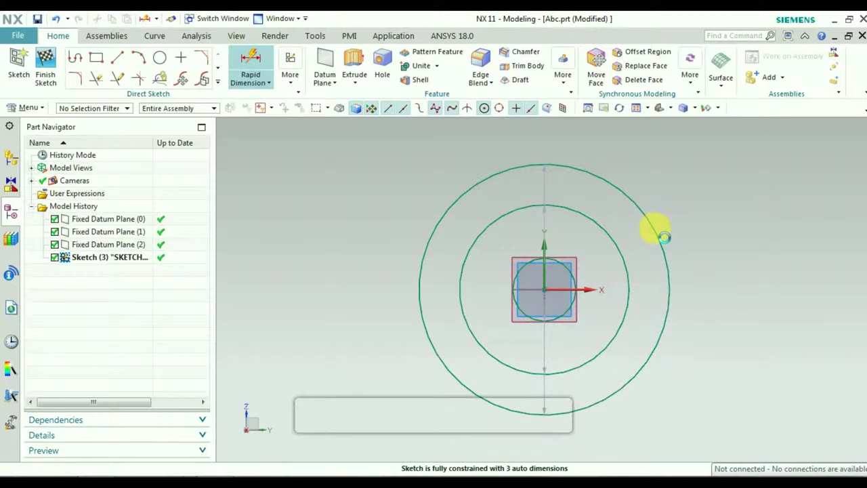
# Step: Dimension the diameters of the outer, middle and inner circles with Rapid Dimension
pyautogui.click(665, 244)
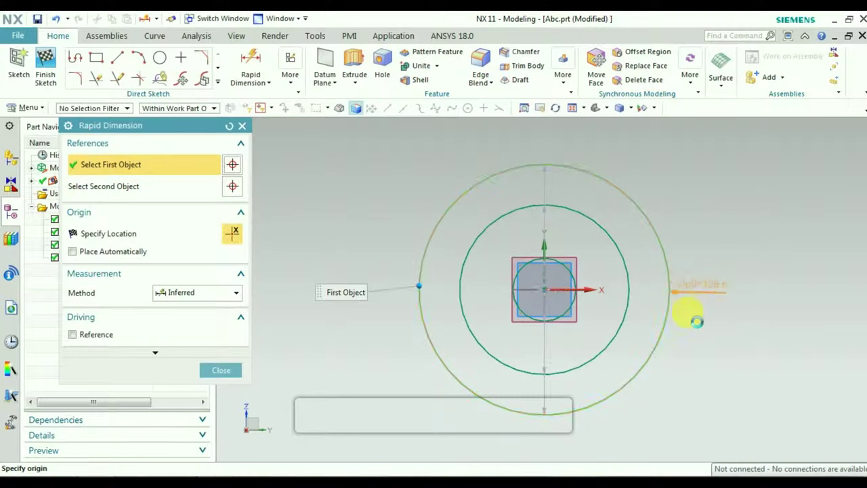
pyautogui.middleClick(337, 240)
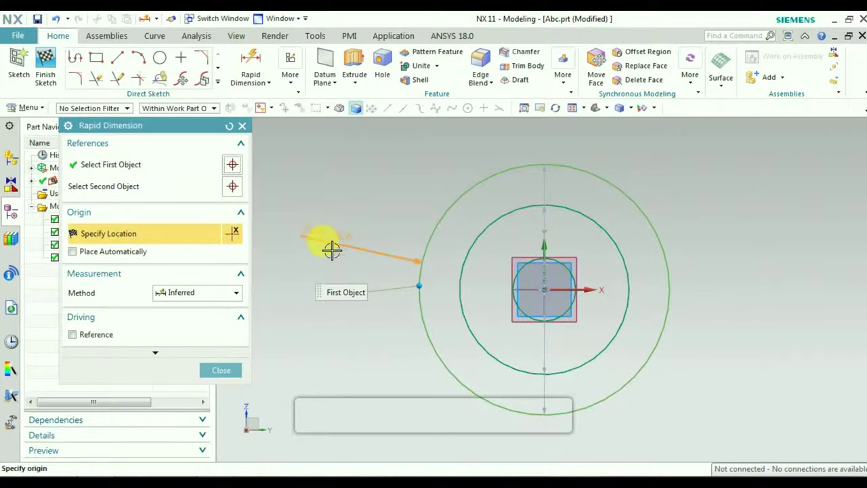
pyautogui.click(332, 251)
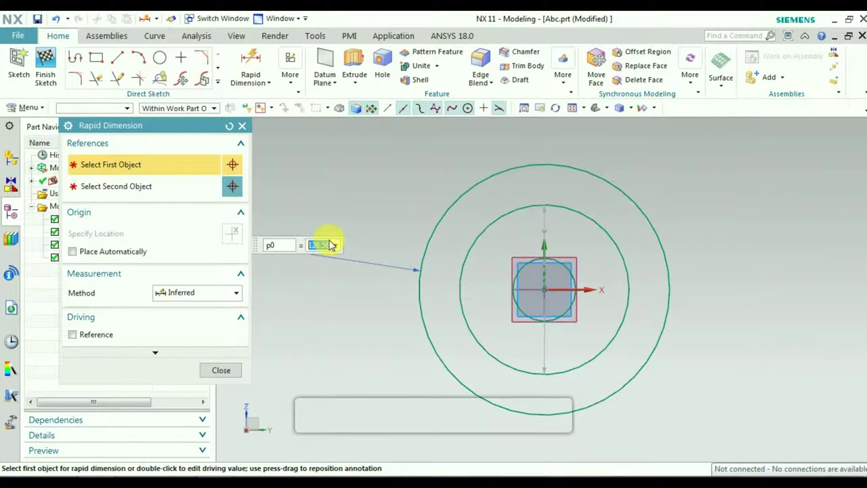
pyautogui.click(322, 259)
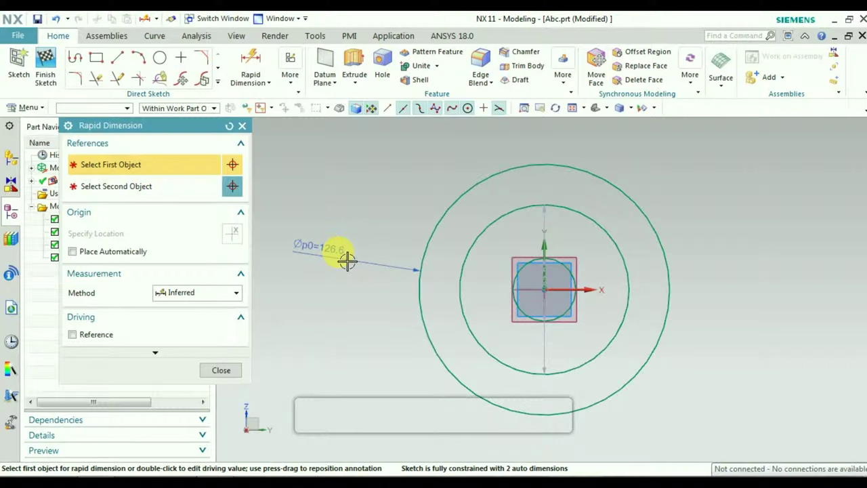
pyautogui.click(474, 242)
pyautogui.click(403, 195)
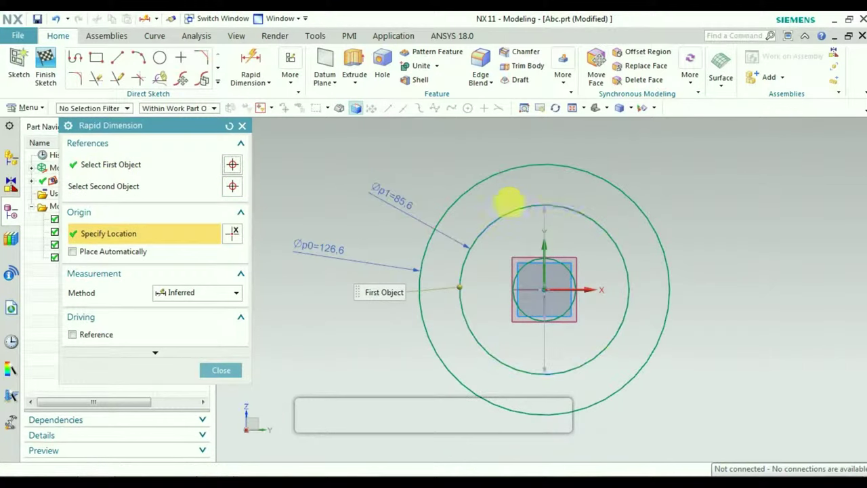
pyautogui.click(568, 270)
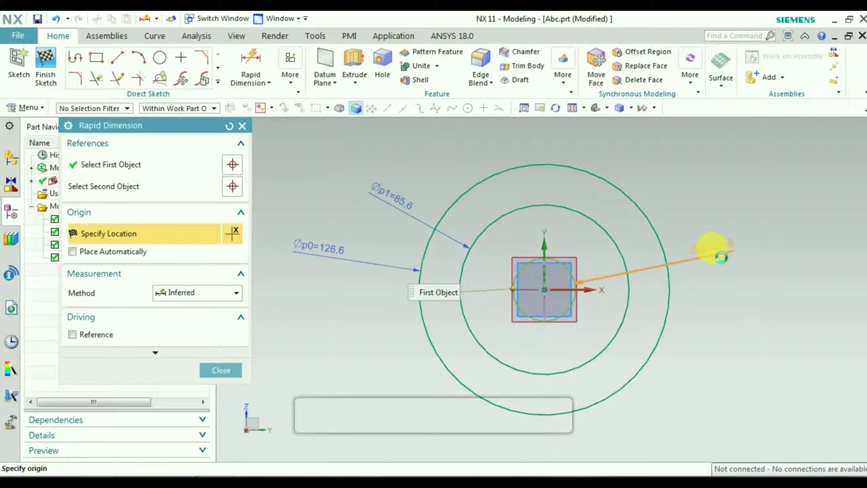
pyautogui.click(712, 246)
pyautogui.click(227, 371)
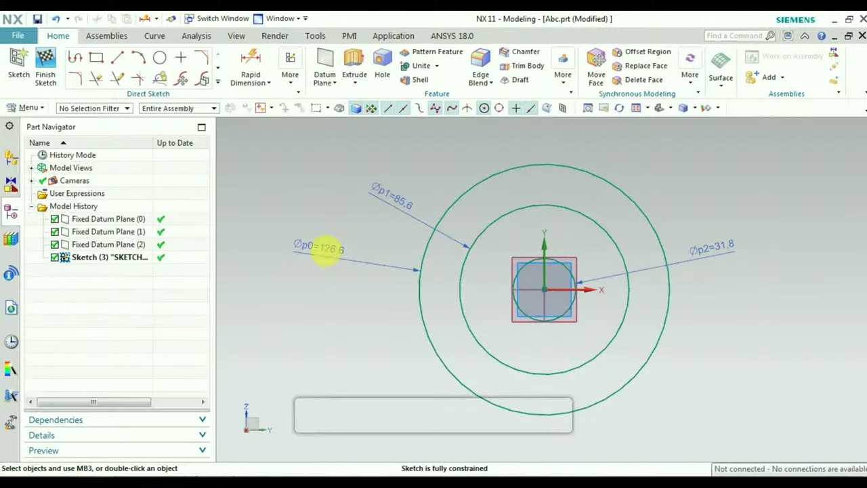
# Step: Set the circle diameters to 70 mm for the outer, 54 mm for the middle and 16 mm for the inner
pyautogui.doubleClick(335, 260)
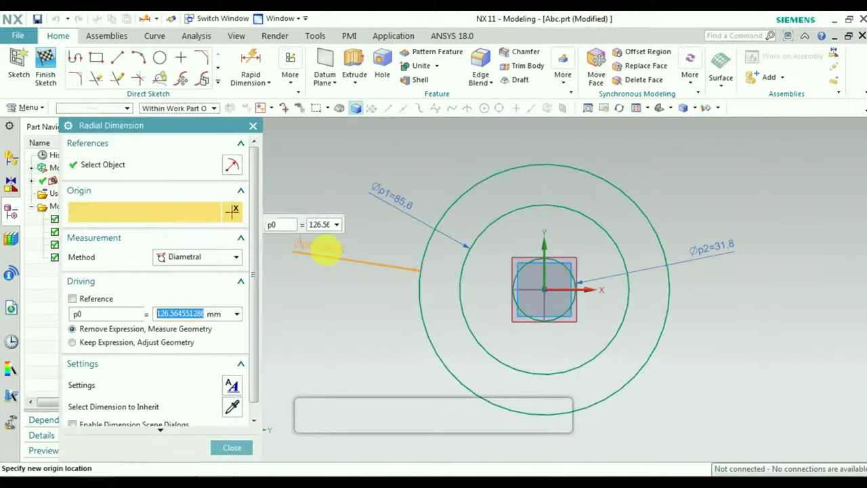
pyautogui.write('70')
pyautogui.press('Return')
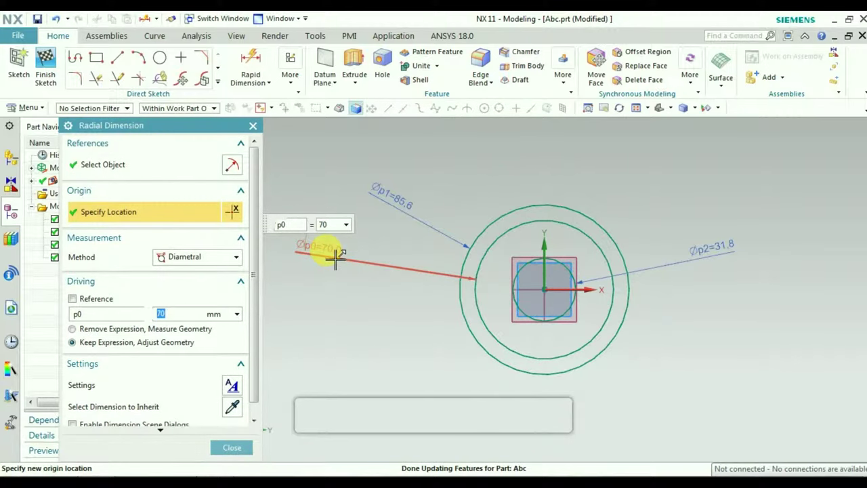
pyautogui.doubleClick(418, 210)
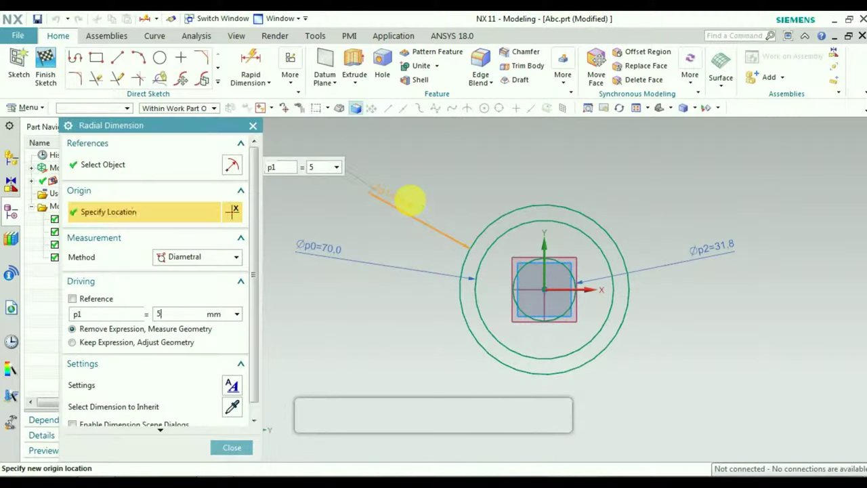
pyautogui.doubleClick(715, 249)
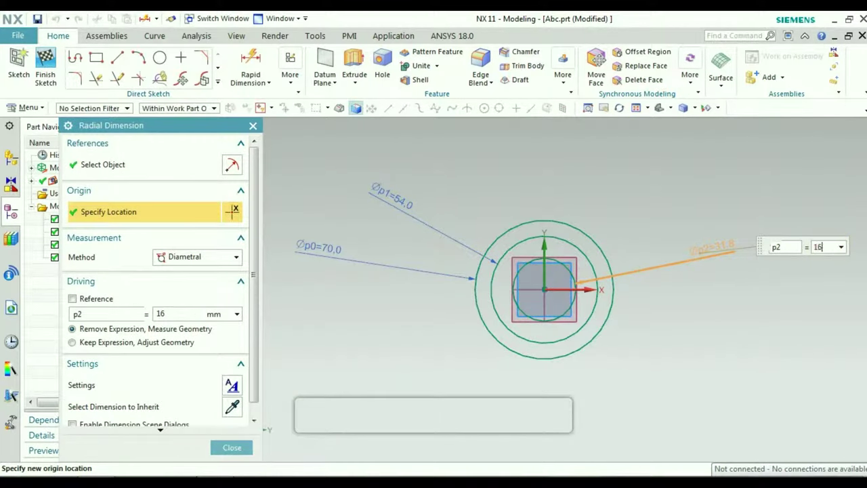
pyautogui.scroll(3, 652, 313)
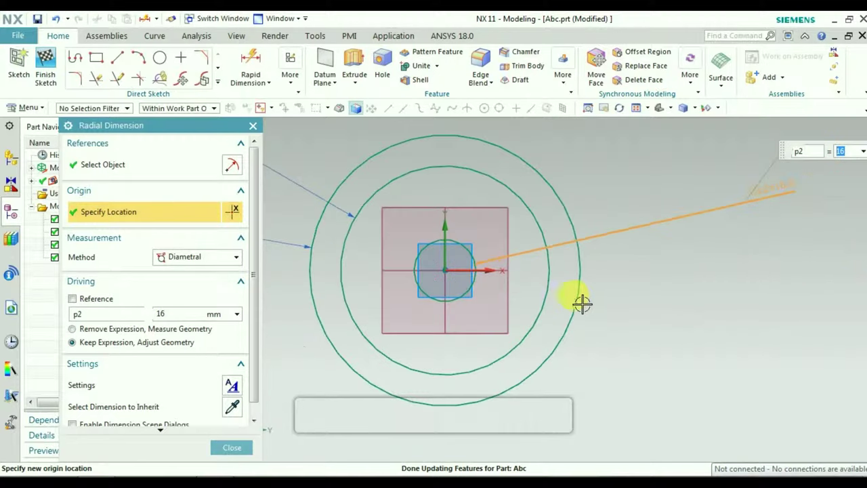
# Step: Finish editing the diameters and reposition the three diameter dimensions closer to the circles
pyautogui.click(232, 448)
pyautogui.scroll(-3, 494, 273)
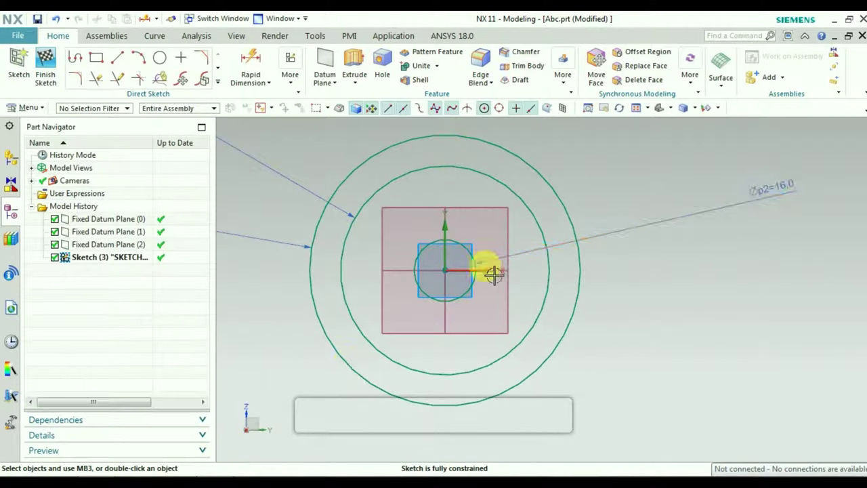
pyautogui.scroll(1, 413, 246)
pyautogui.scroll(-3, 296, 252)
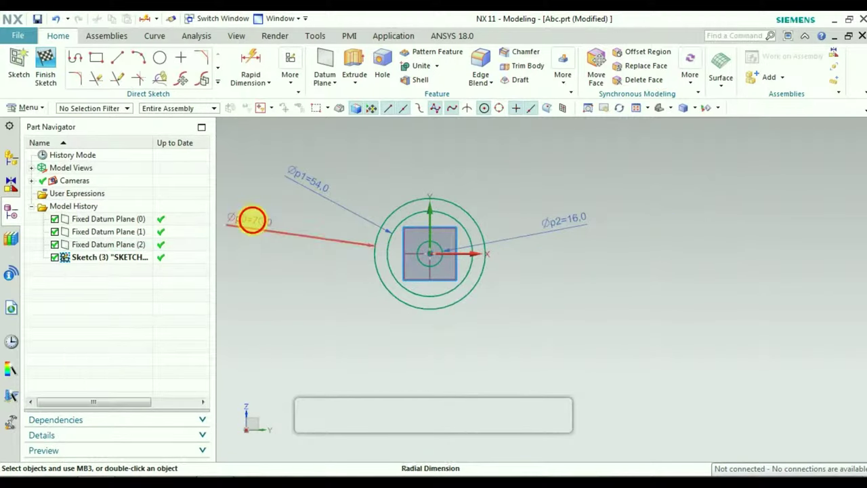
pyautogui.moveTo(249, 219); pyautogui.dragTo(325, 243)
pyautogui.moveTo(345, 204); pyautogui.dragTo(360, 215)
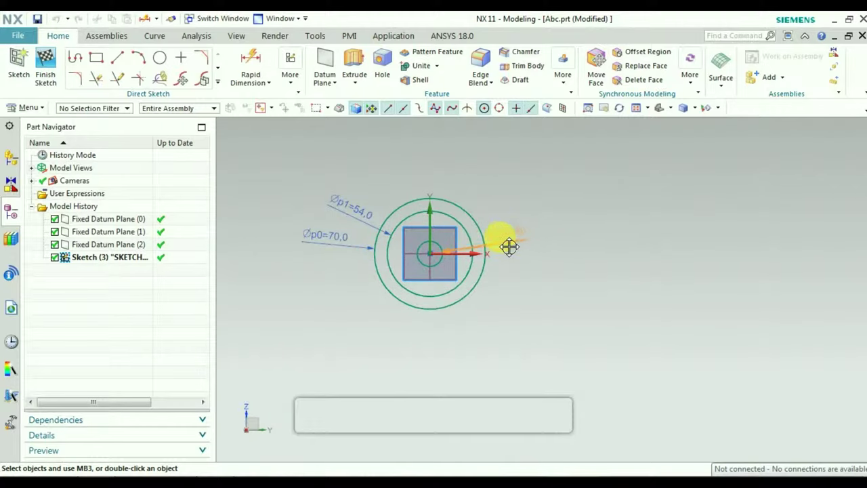
pyautogui.moveTo(509, 247); pyautogui.dragTo(505, 237)
# Step: Convert the 54 mm middle circle to a reference curve
pyautogui.scroll(3, 434, 240)
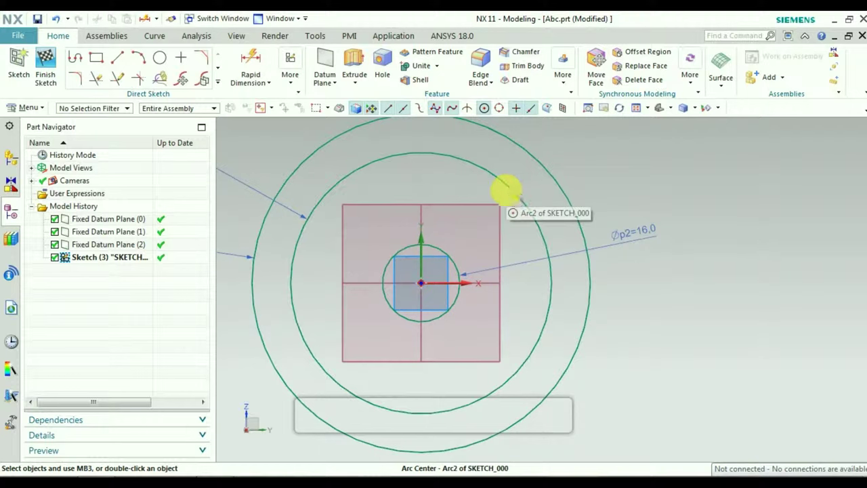
pyautogui.rightClick(517, 191)
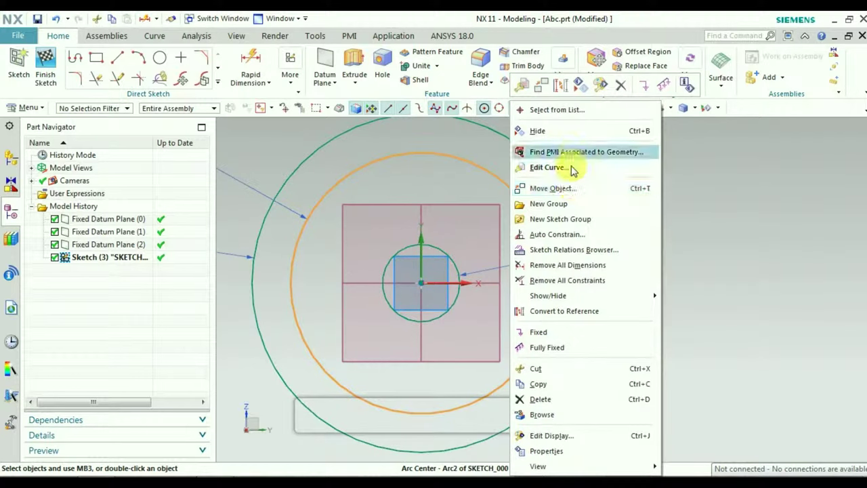
pyautogui.click(560, 311)
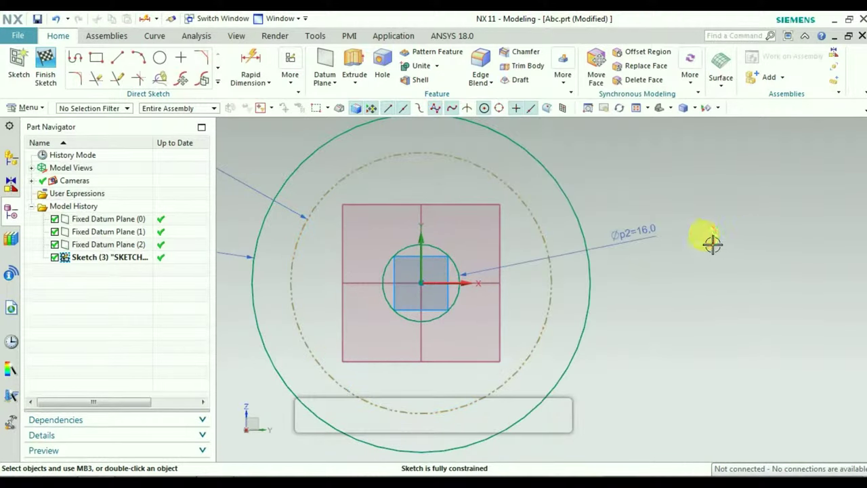
# Step: Sketch a small circle about 11.6 mm in diameter, centred on the reference circle near the X axis
pyautogui.scroll(2, 562, 255)
pyautogui.scroll(-4, 562, 251)
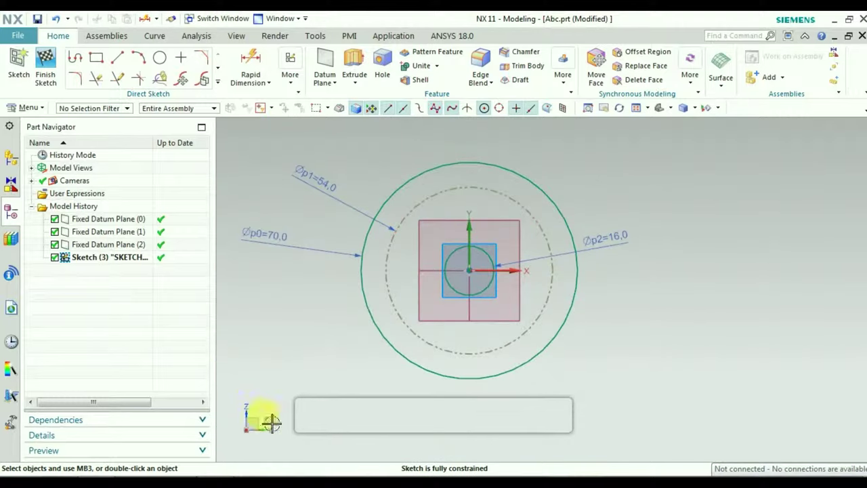
pyautogui.click(160, 58)
pyautogui.scroll(4, 591, 280)
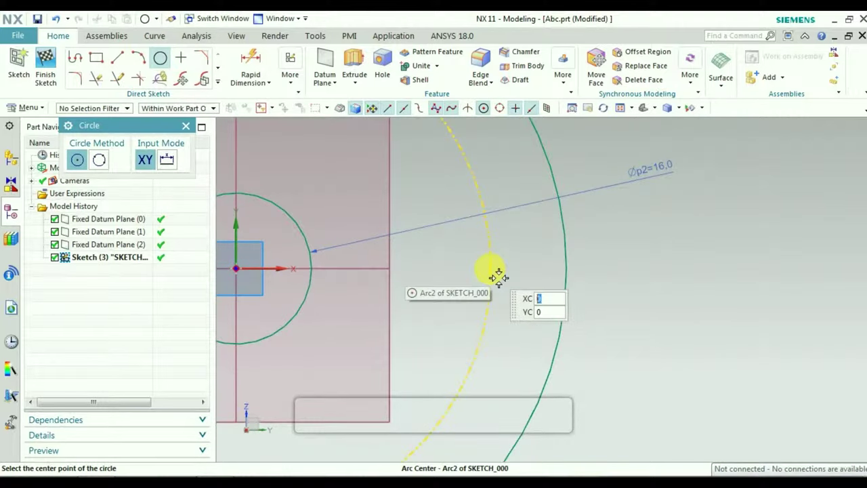
pyautogui.click(490, 271)
pyautogui.press('Escape')
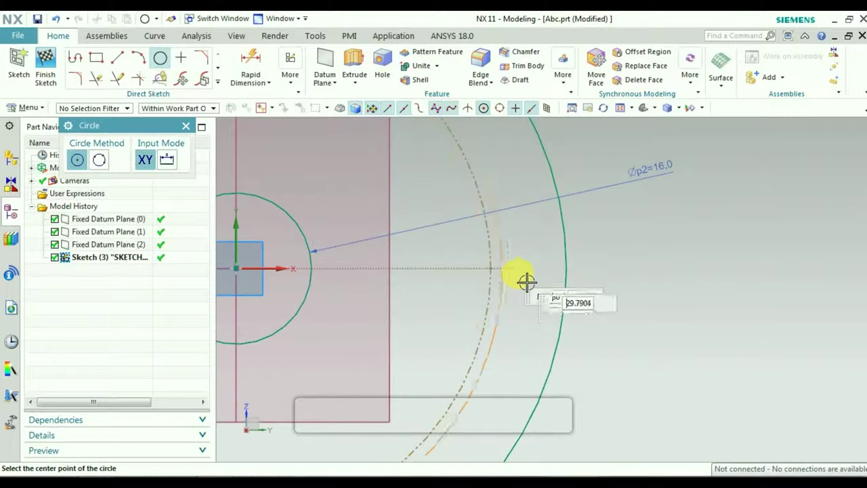
pyautogui.scroll(5, 573, 282)
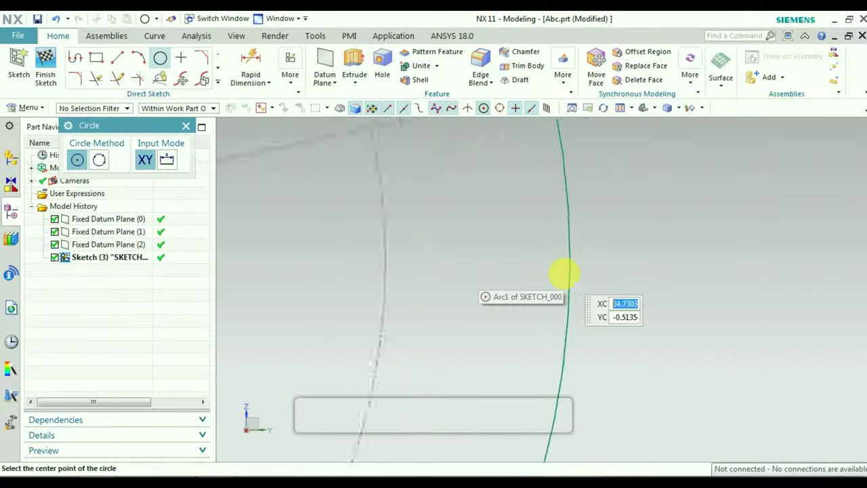
pyautogui.scroll(-5, 573, 282)
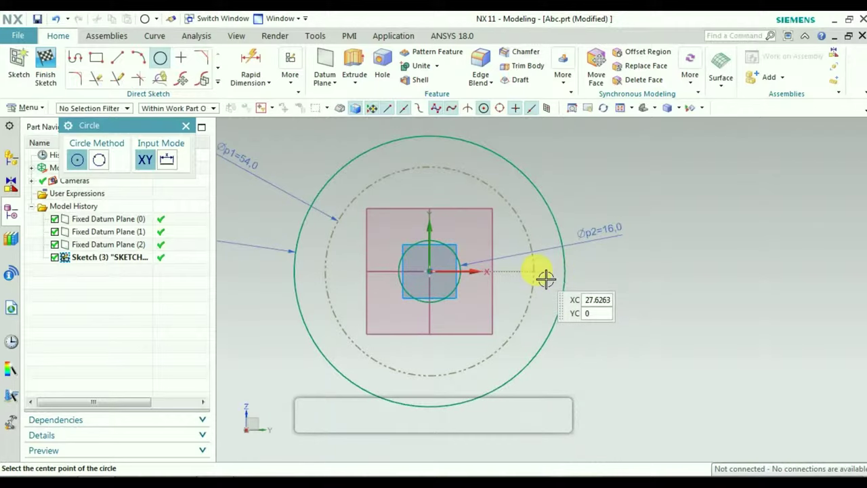
pyautogui.click(546, 277)
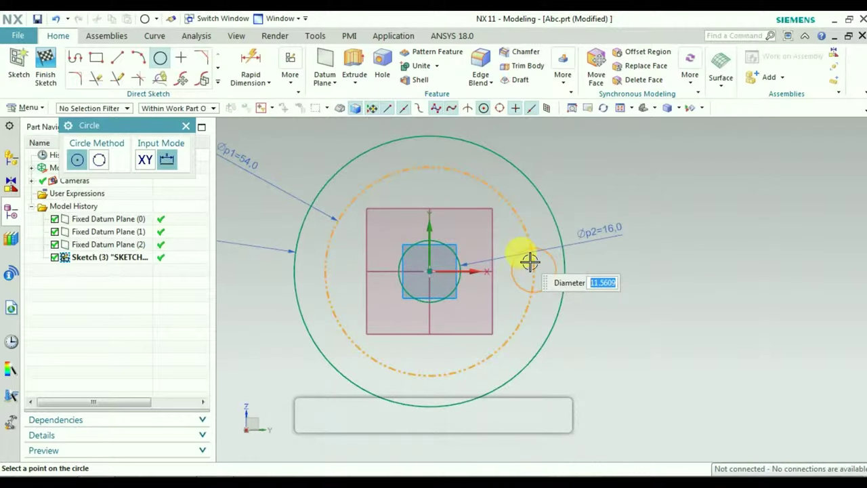
pyautogui.click(530, 262)
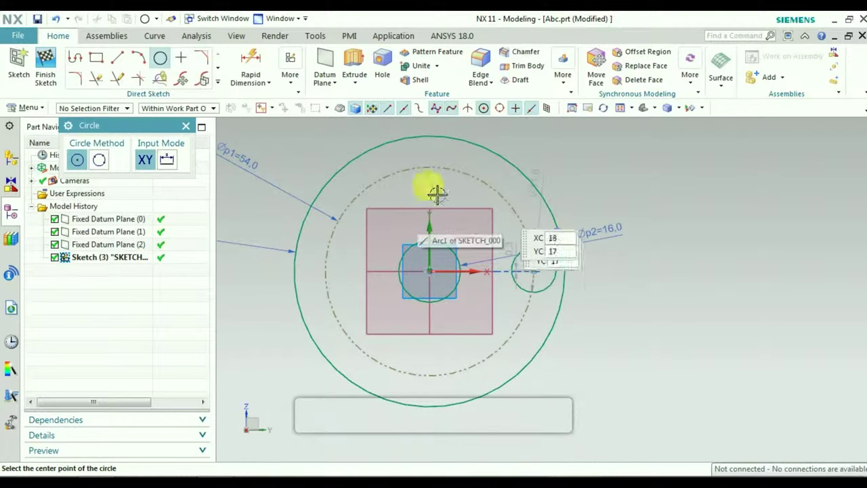
pyautogui.click(185, 126)
# Step: Dimension the small circle's diameter with Rapid Dimension
pyautogui.click(250, 71)
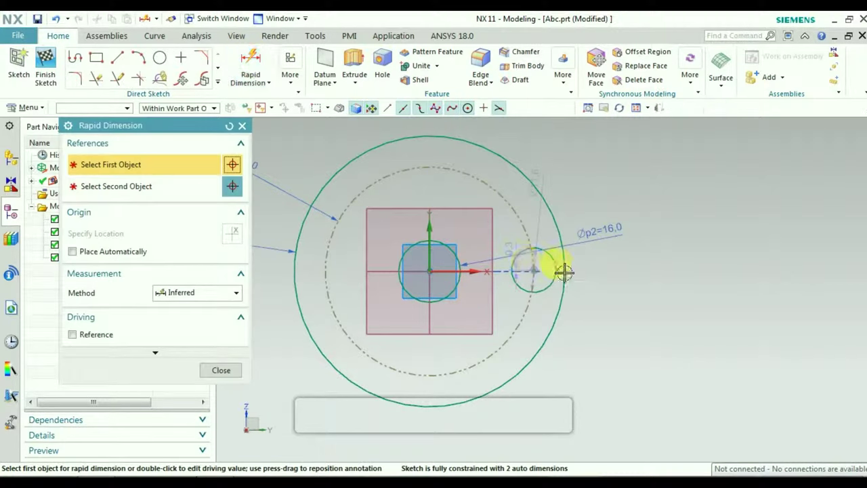
pyautogui.scroll(5, 561, 267)
pyautogui.scroll(-6, 566, 272)
pyautogui.scroll(-3, 567, 272)
pyautogui.click(555, 257)
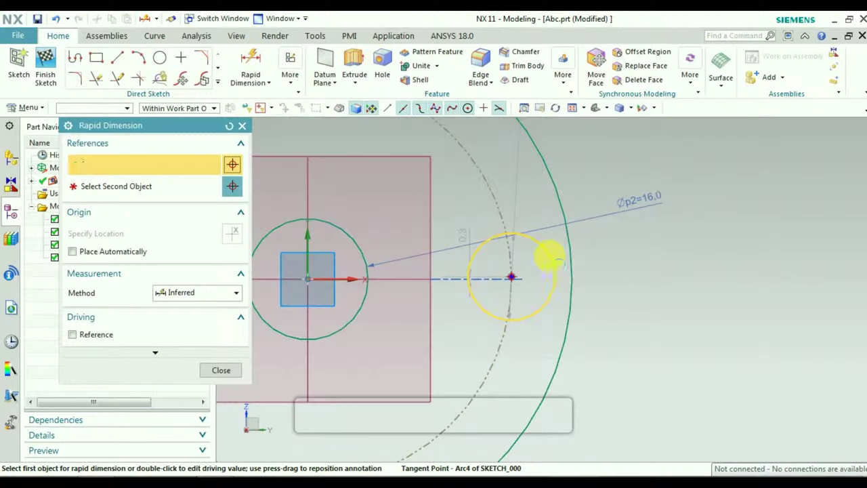
pyautogui.click(654, 253)
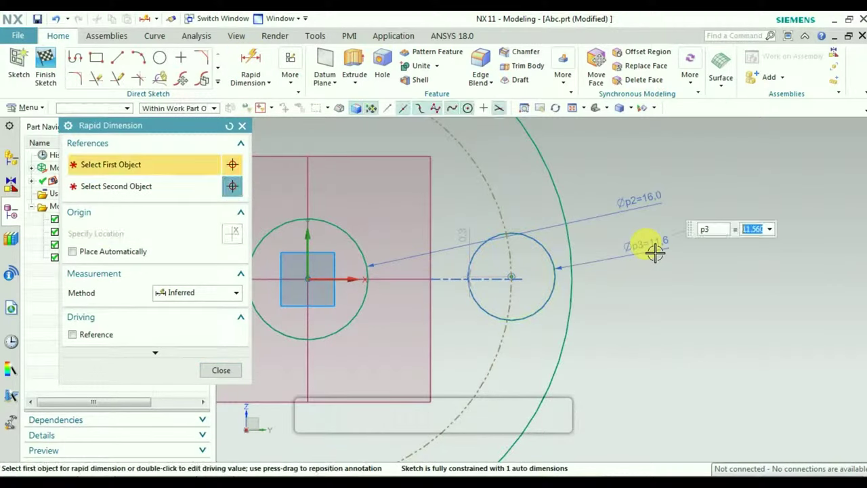
# Step: Check the hole size in the Spacer drawing of the PDF and set the small circle's diameter to 8.6 mm
pyautogui.hotkey('alt', 'Tab')
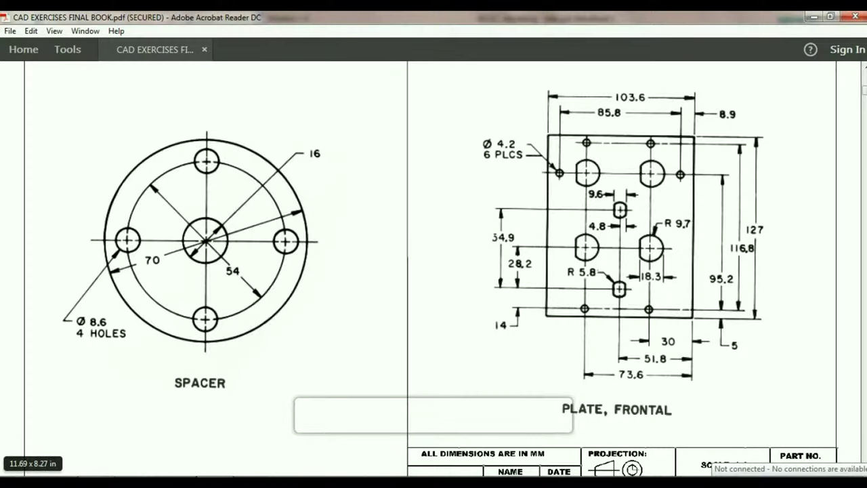
pyautogui.hotkey('alt', 'Tab')
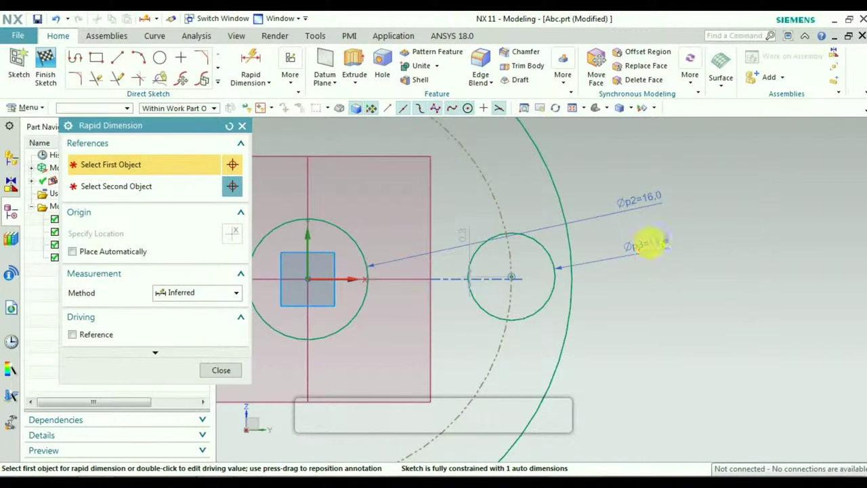
pyautogui.click(221, 371)
pyautogui.doubleClick(657, 248)
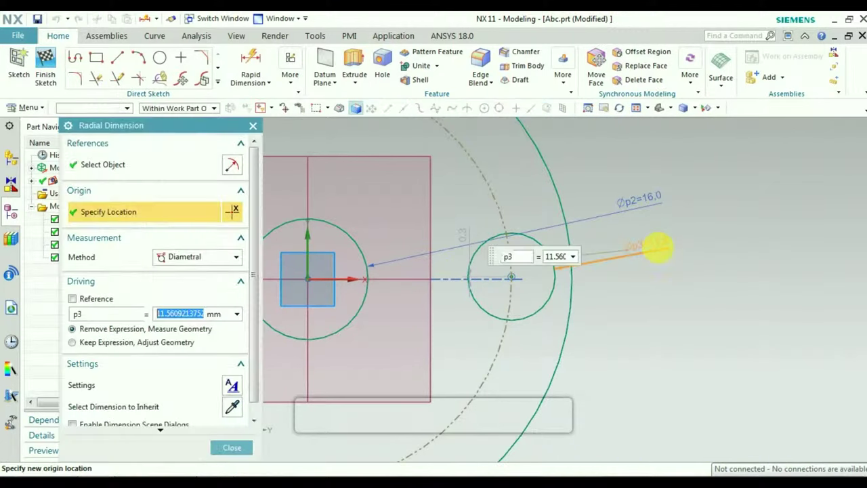
pyautogui.write('8.6')
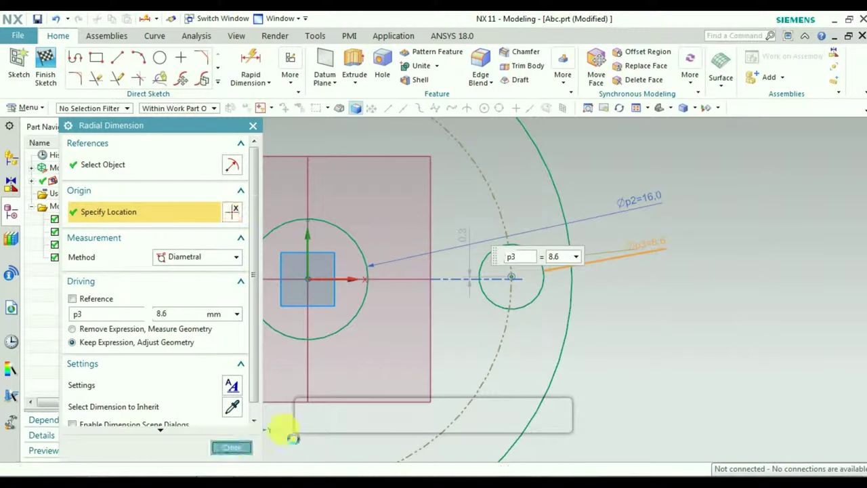
pyautogui.click(232, 448)
# Step: Constrain the small circle's centre to be horizontally aligned with the sketch origin
pyautogui.scroll(5, 378, 248)
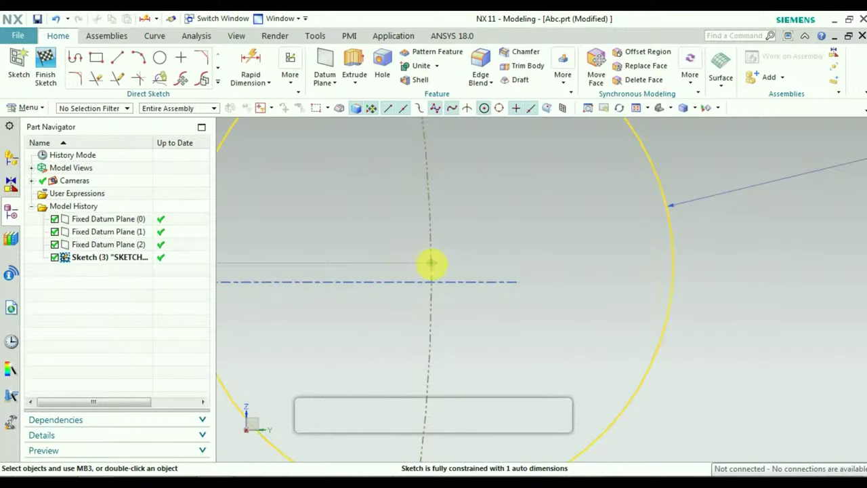
pyautogui.click(432, 265)
pyautogui.scroll(3, 536, 286)
pyautogui.scroll(-2, 536, 286)
pyautogui.scroll(-3, 536, 286)
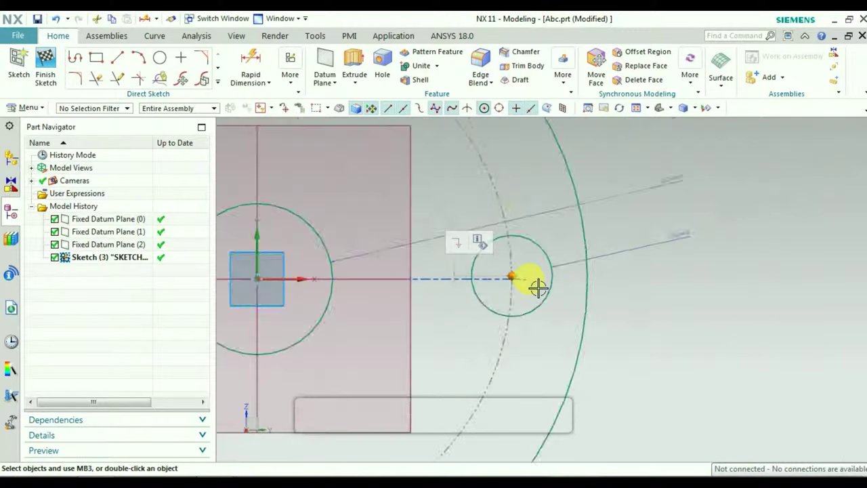
pyautogui.scroll(1, 310, 294)
pyautogui.click(310, 280)
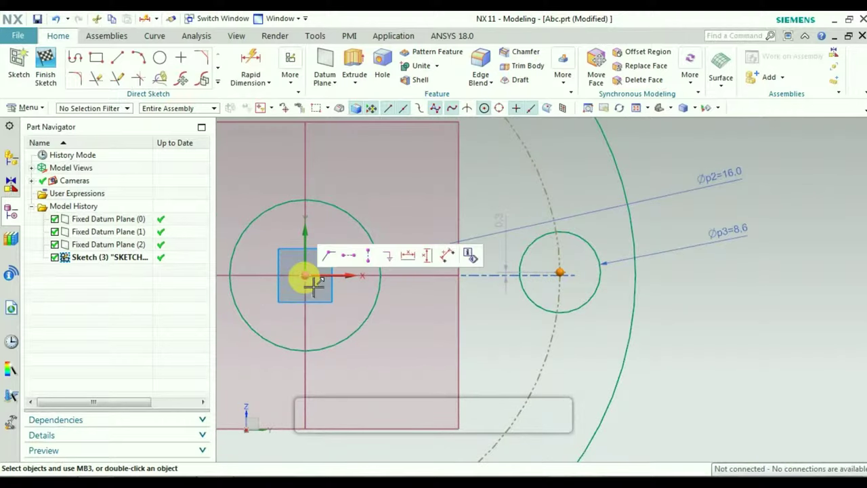
pyautogui.click(351, 258)
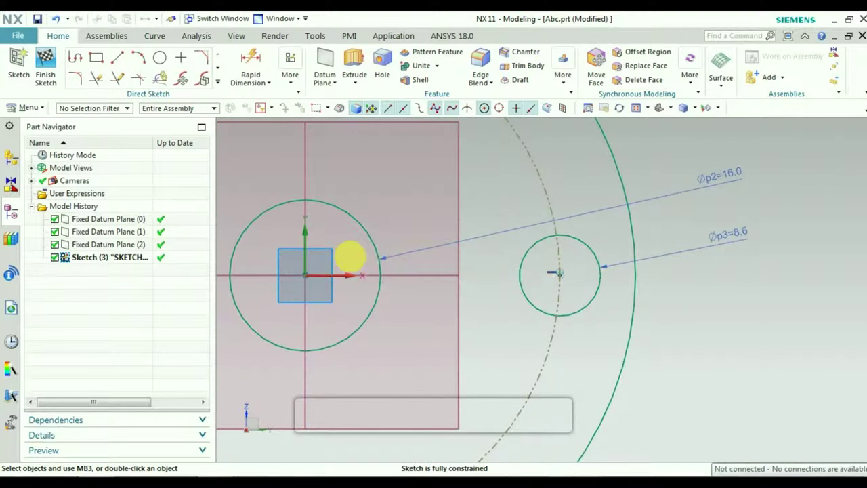
# Step: Set up a Pattern Curve with circular layout for the 8.6 mm circle
pyautogui.rightClick(726, 341)
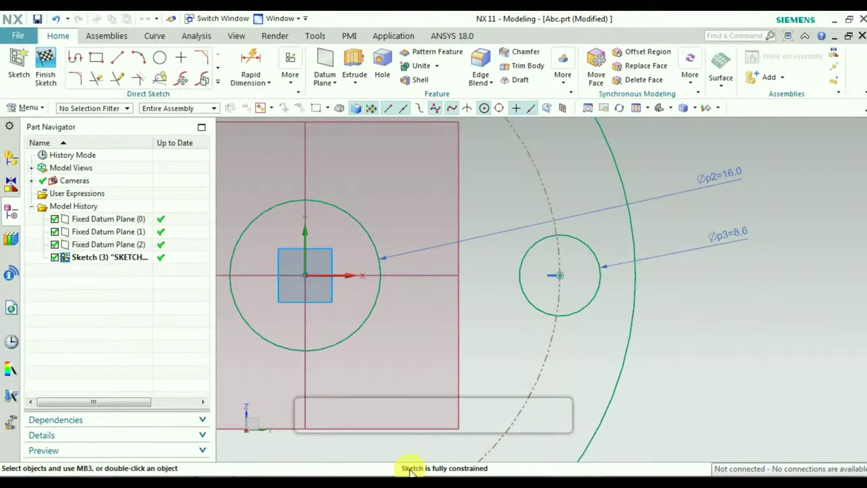
pyautogui.scroll(3, 707, 389)
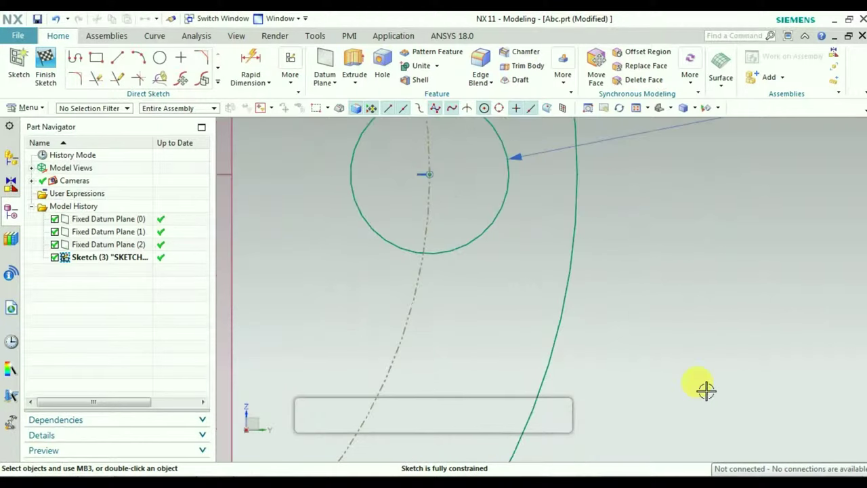
pyautogui.scroll(-6, 706, 389)
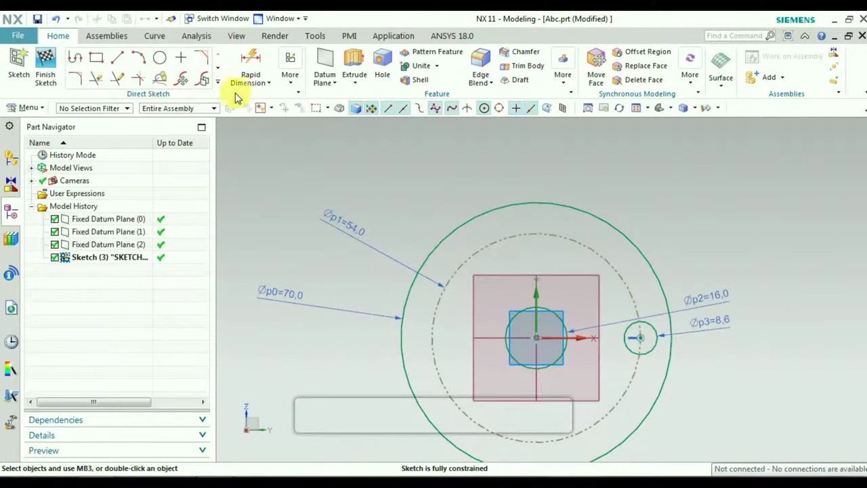
pyautogui.click(218, 81)
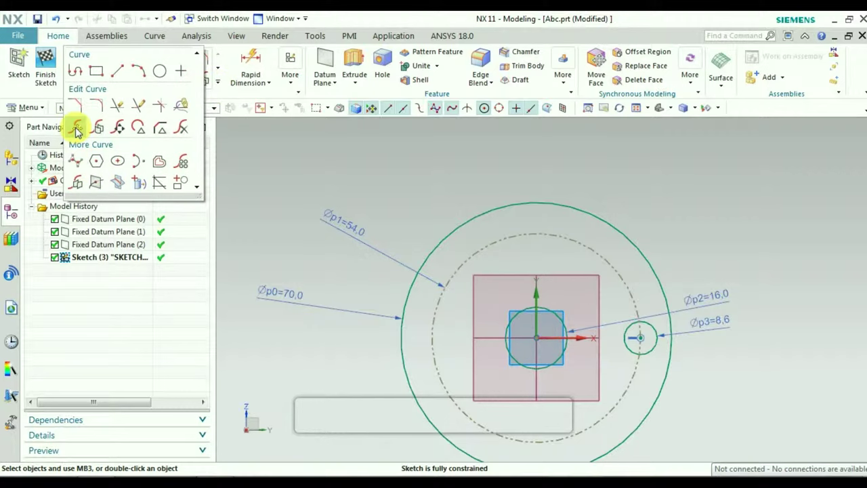
pyautogui.click(183, 168)
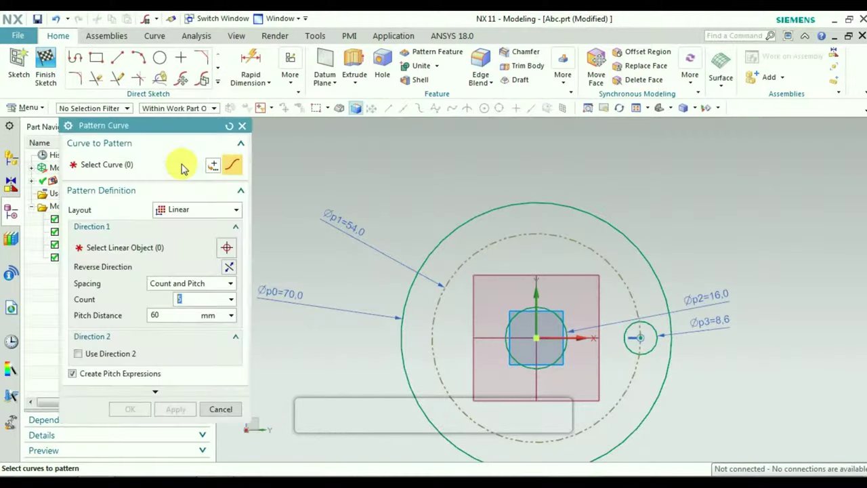
pyautogui.click(180, 210)
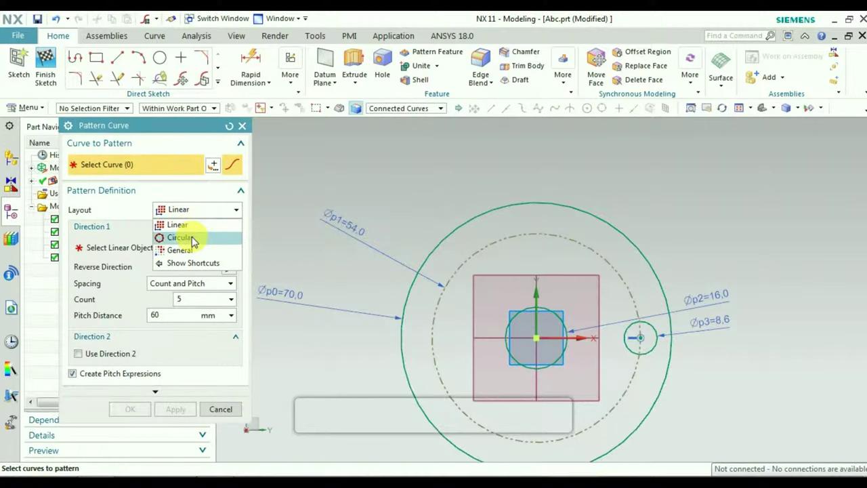
pyautogui.click(192, 239)
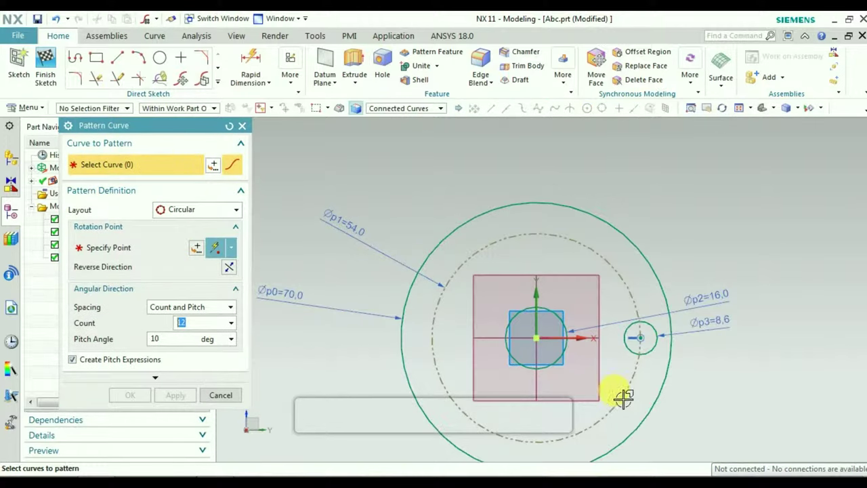
pyautogui.scroll(3, 623, 399)
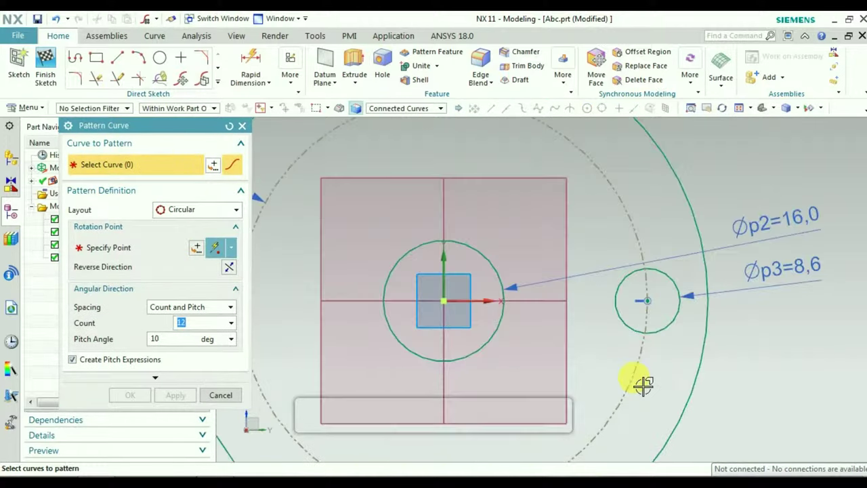
pyautogui.click(671, 342)
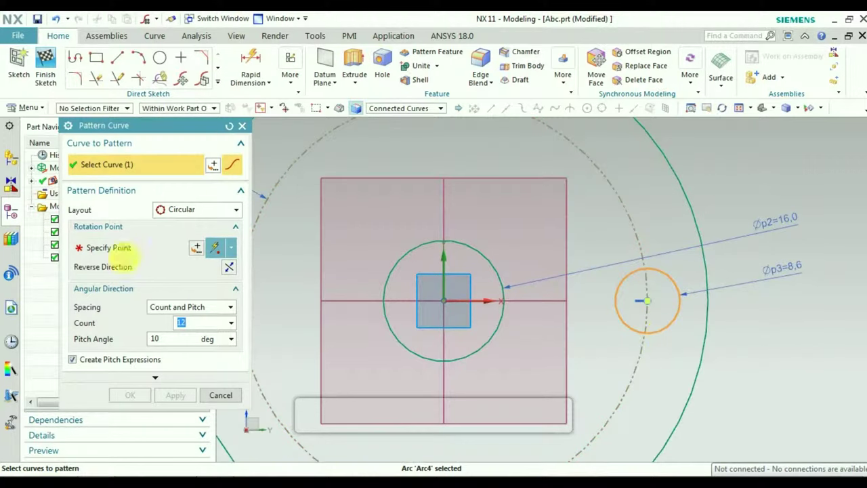
# Step: Specify the sketch origin as the rotation point of the circular pattern
pyautogui.click(97, 253)
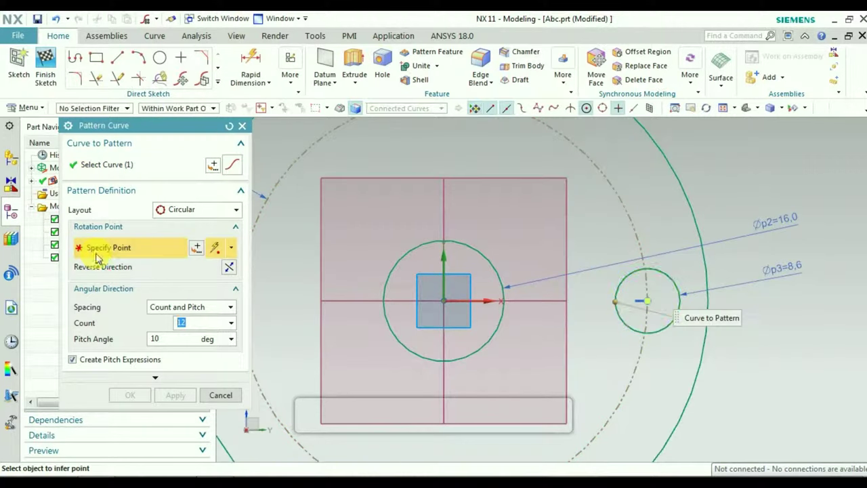
pyautogui.click(452, 308)
pyautogui.scroll(2, 449, 305)
pyautogui.scroll(-5, 449, 306)
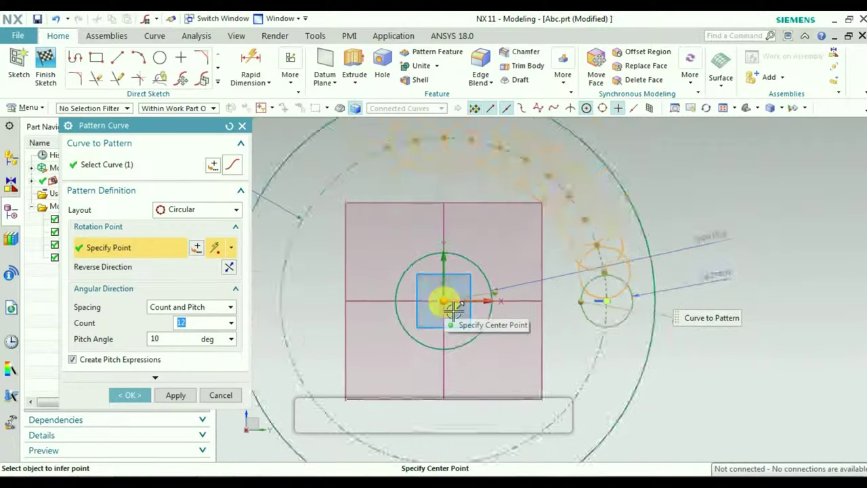
# Step: Set the circular pattern to count and span spacing with a count of 4 over 360 degrees and create it
pyautogui.click(201, 309)
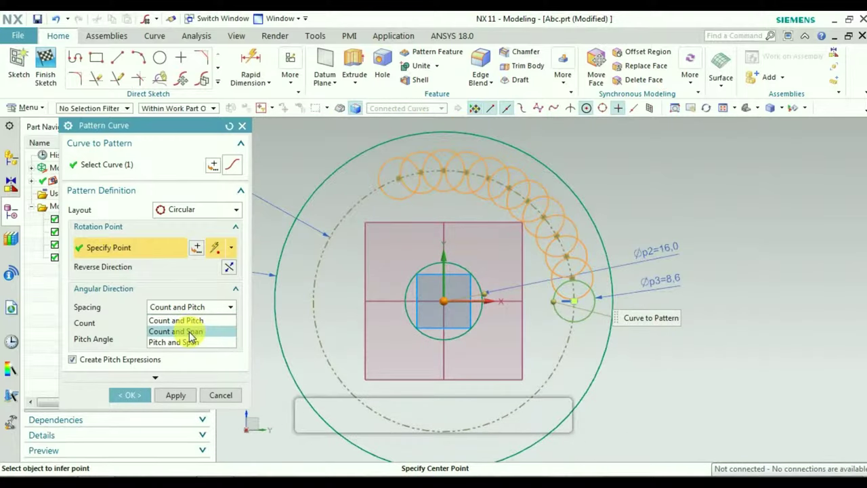
pyautogui.click(191, 332)
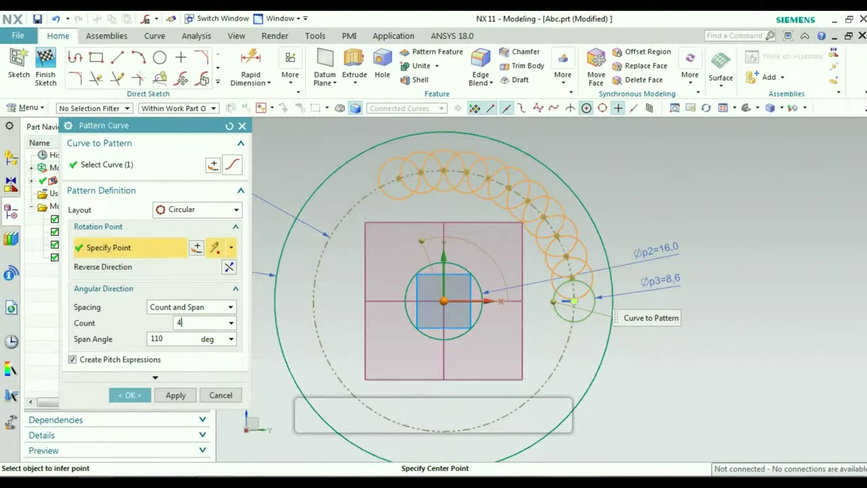
pyautogui.press('Return')
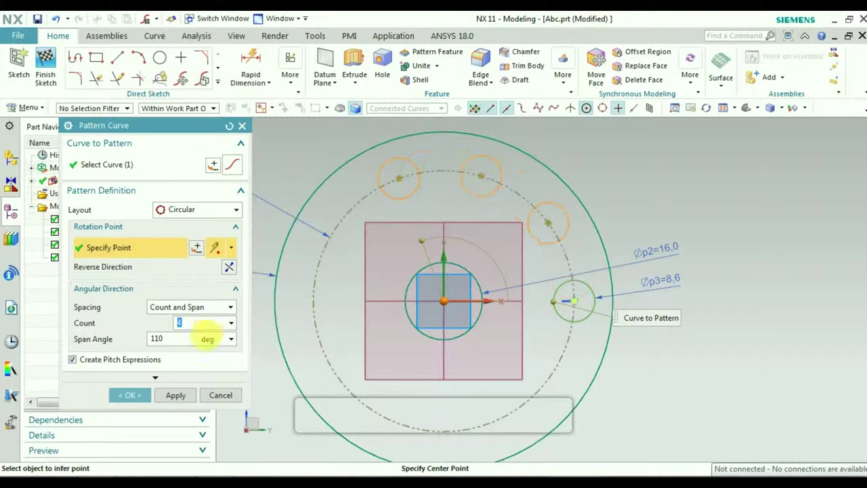
pyautogui.click(166, 340)
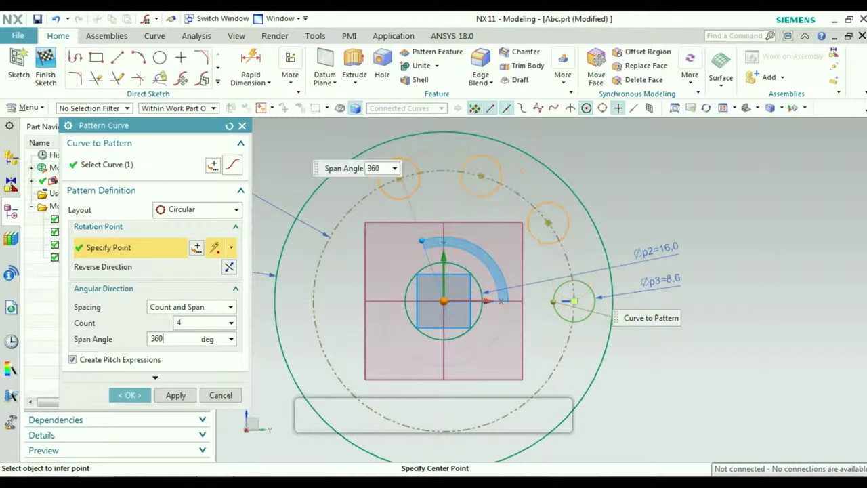
pyautogui.press('Return')
pyautogui.scroll(3, 484, 319)
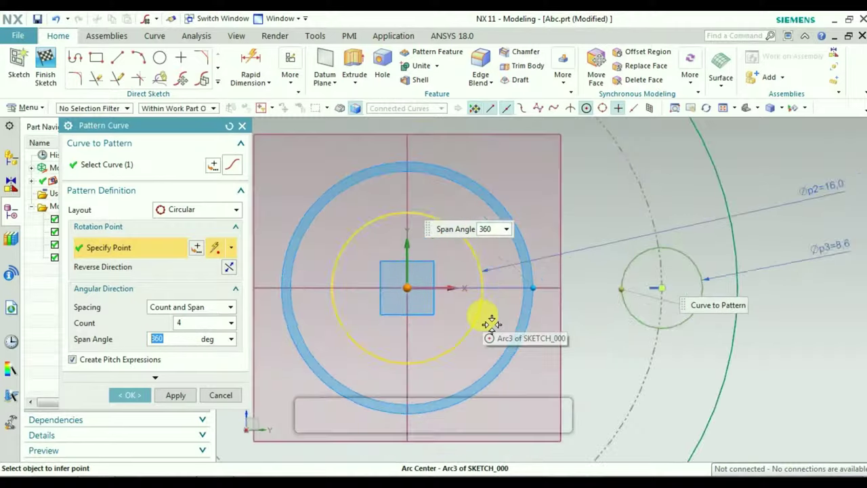
pyautogui.scroll(-6, 484, 319)
pyautogui.click(129, 395)
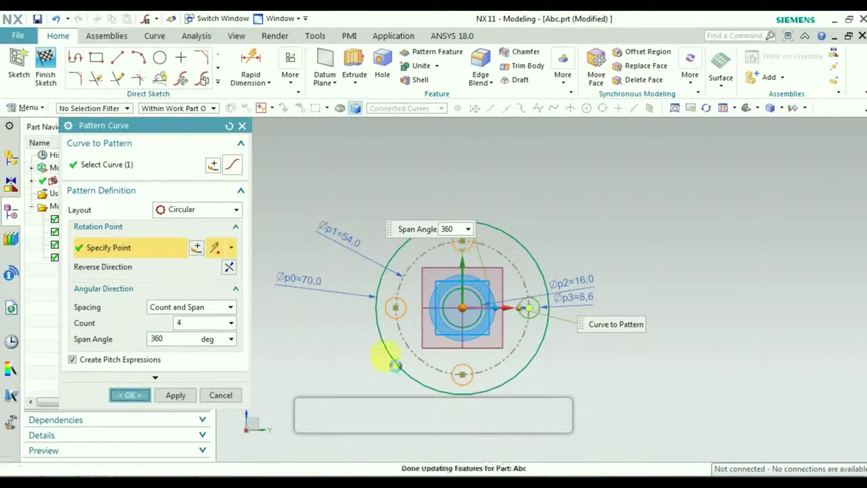
pyautogui.scroll(5, 538, 295)
pyautogui.scroll(-5, 550, 291)
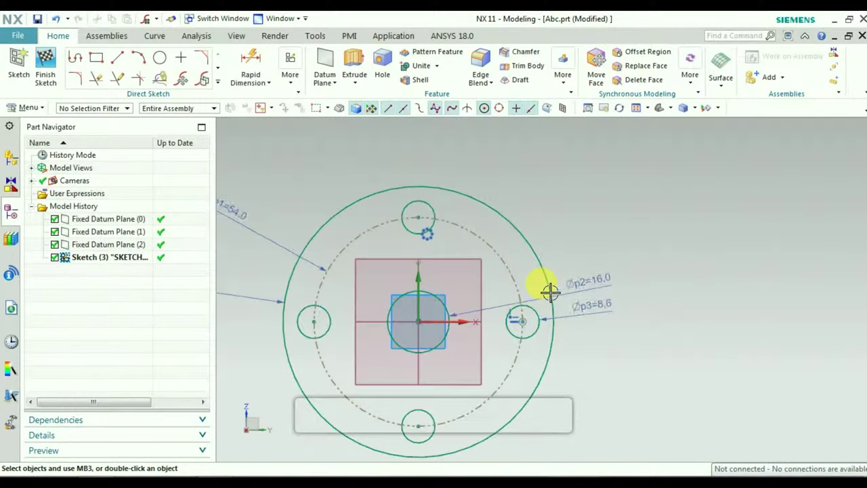
pyautogui.scroll(5, 507, 298)
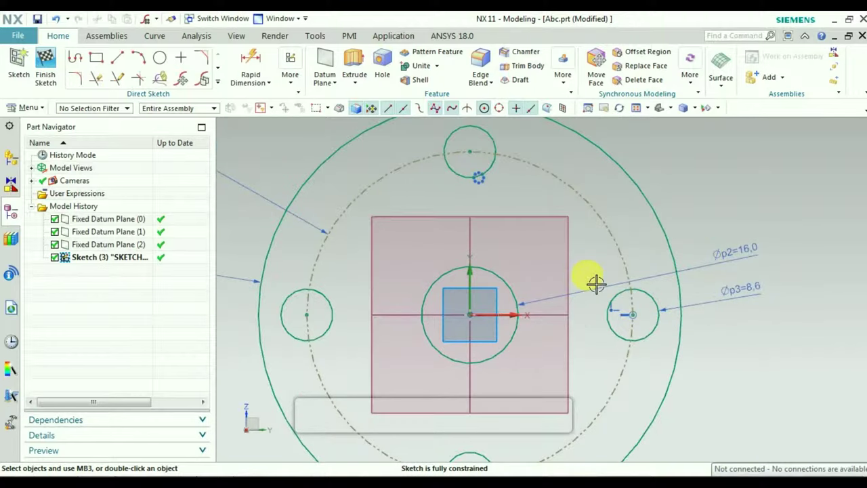
# Step: Sketch a centre rectangle about 210 mm wide and 143 mm high around the sketch origin, enclosing the circles
pyautogui.click(96, 58)
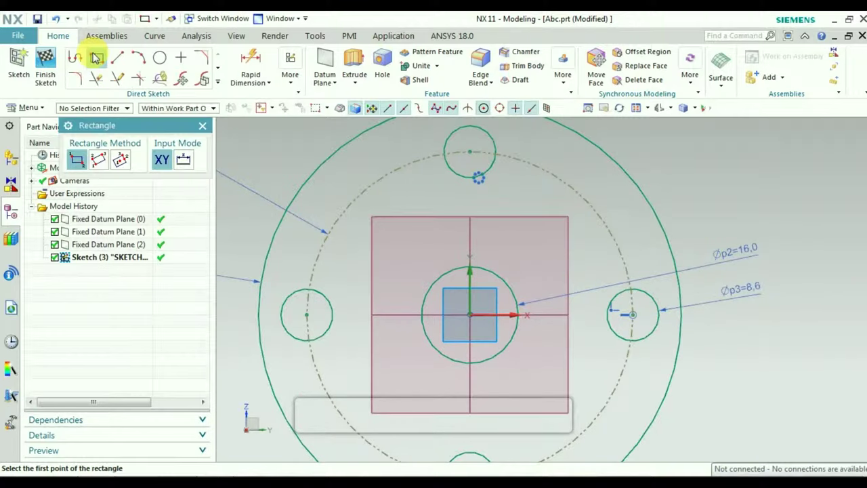
pyautogui.click(118, 163)
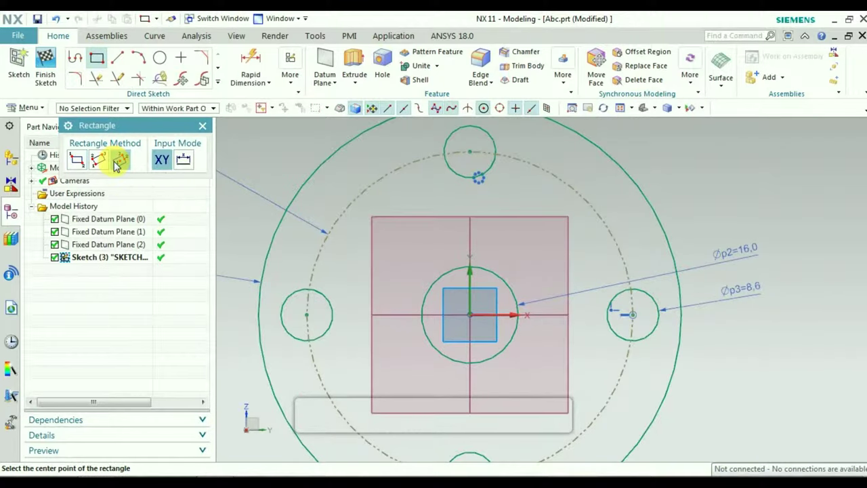
pyautogui.click(479, 324)
pyautogui.scroll(-3, 479, 332)
pyautogui.scroll(5, 479, 333)
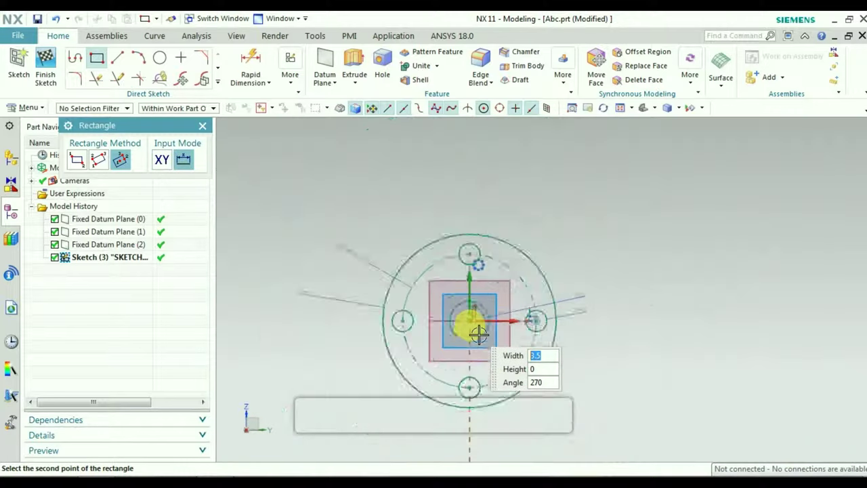
pyautogui.scroll(1, 479, 333)
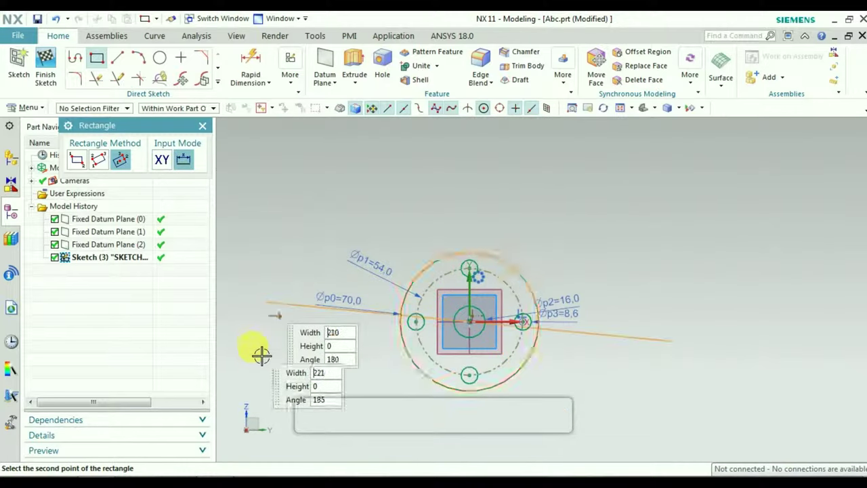
pyautogui.click(271, 332)
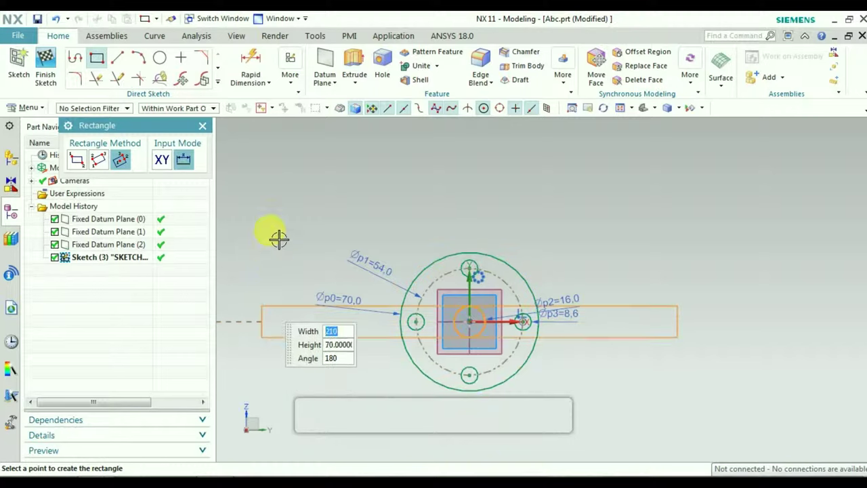
pyautogui.click(271, 182)
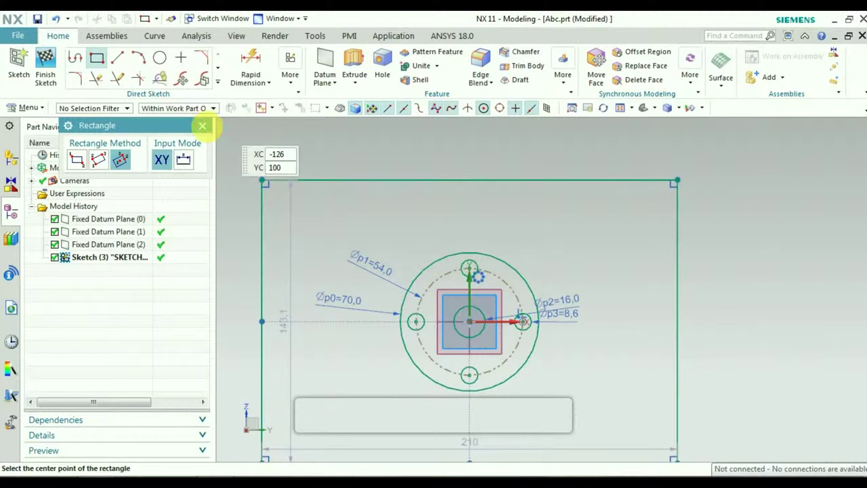
pyautogui.click(202, 125)
# Step: Dimension the rectangle's vertical side and set its height to 200 mm
pyautogui.click(251, 64)
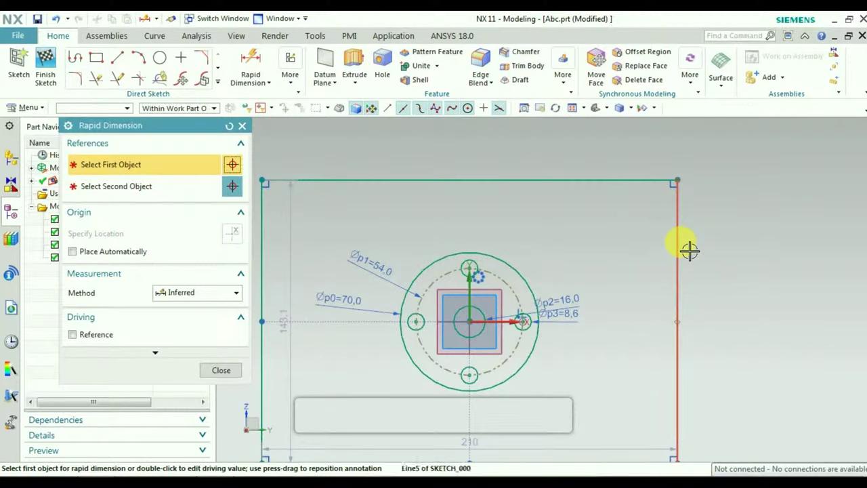
pyautogui.click(679, 242)
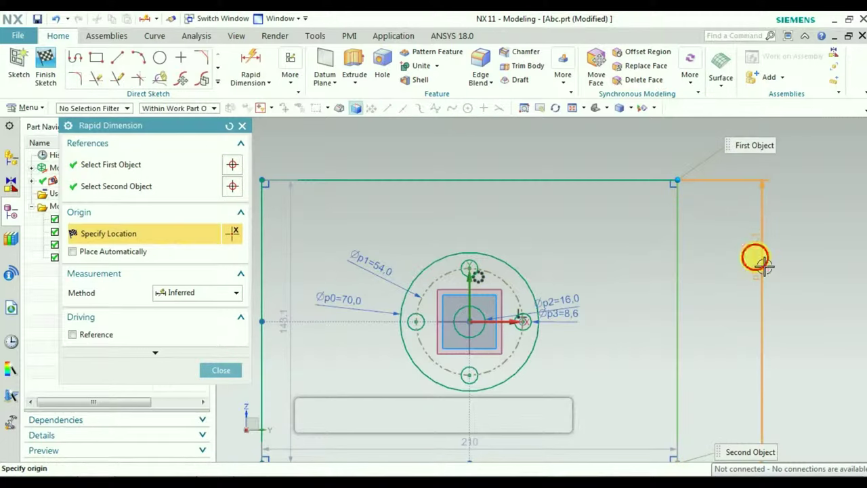
pyautogui.click(762, 265)
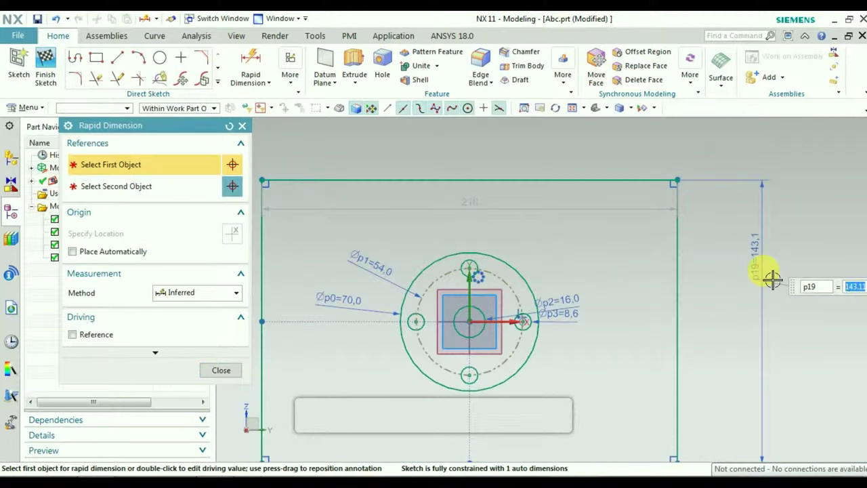
pyautogui.write('200')
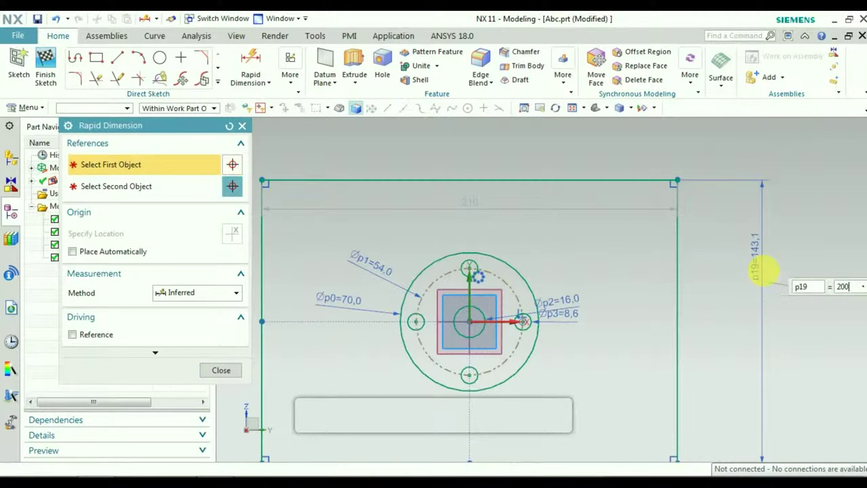
pyautogui.press('Return')
pyautogui.scroll(2, 772, 279)
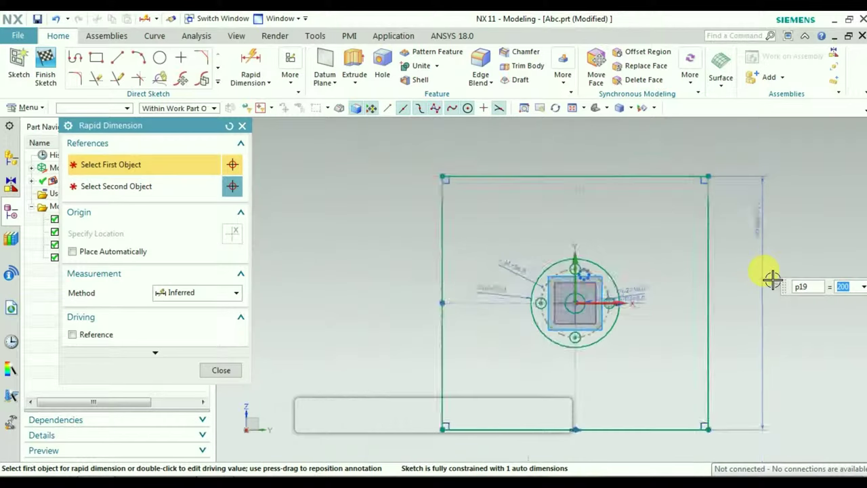
pyautogui.click(225, 368)
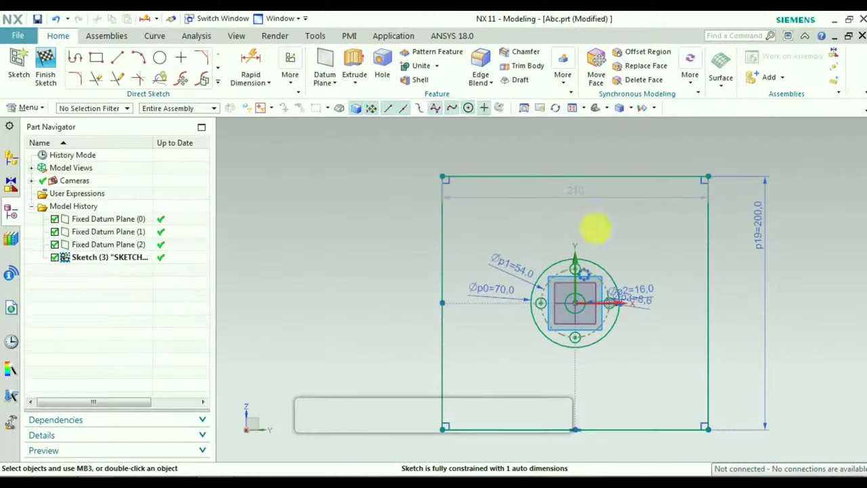
# Step: Convert the rectangle's automatic width dimension to a driving one above the top edge and set it to 200 mm
pyautogui.scroll(-2, 596, 203)
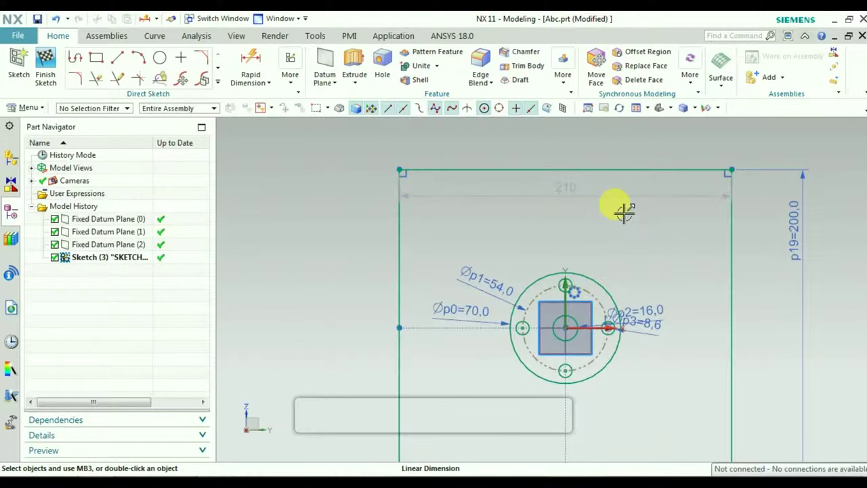
pyautogui.click(571, 145)
pyautogui.write('200')
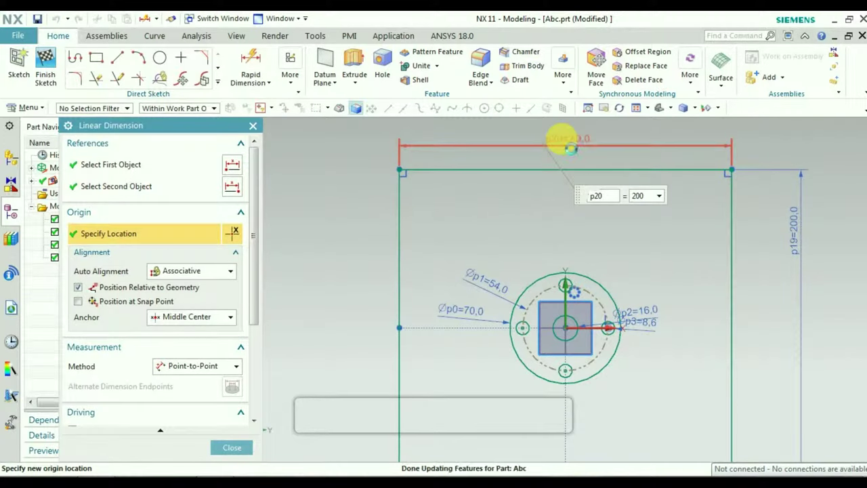
pyautogui.press('Return')
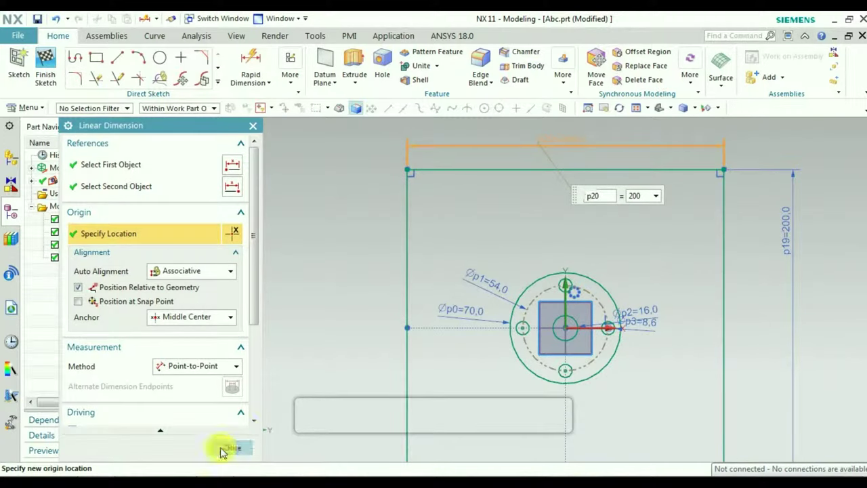
pyautogui.click(232, 447)
pyautogui.scroll(-3, 573, 324)
pyautogui.scroll(5, 565, 312)
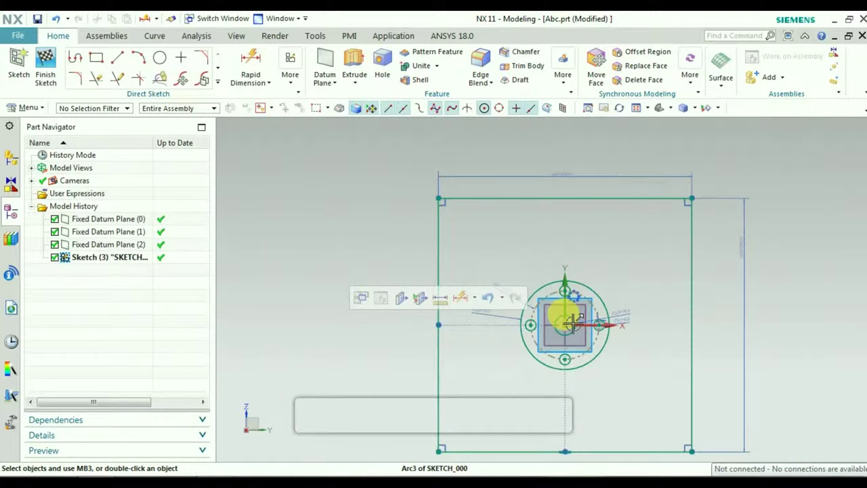
pyautogui.scroll(-2, 593, 390)
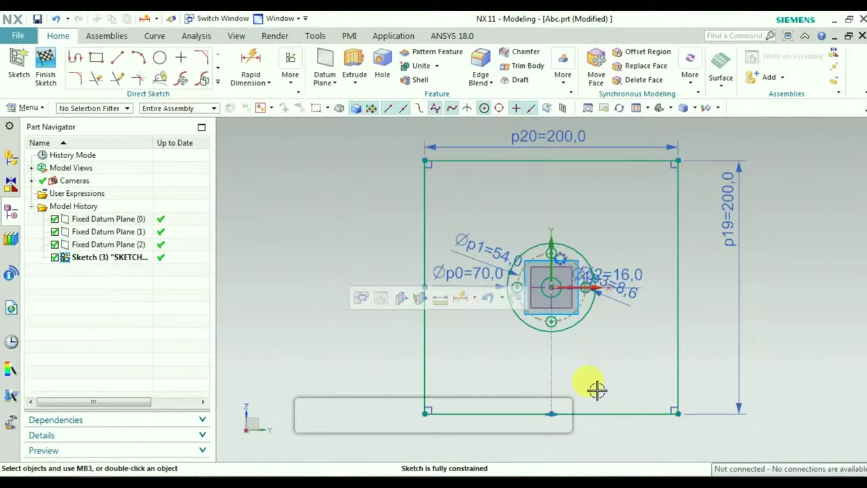
# Step: Sketch a circle about 26 mm in diameter inside the rectangle near its upper-left corner
pyautogui.click(160, 58)
pyautogui.click(474, 203)
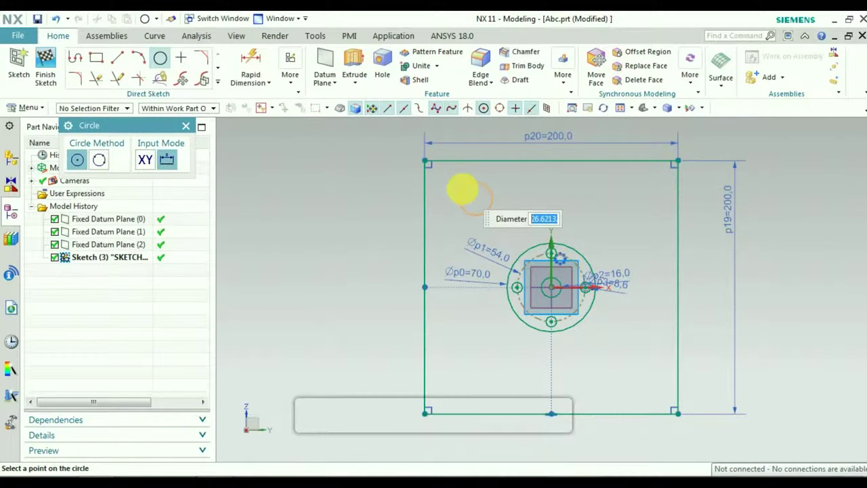
pyautogui.click(461, 188)
pyautogui.press('Escape')
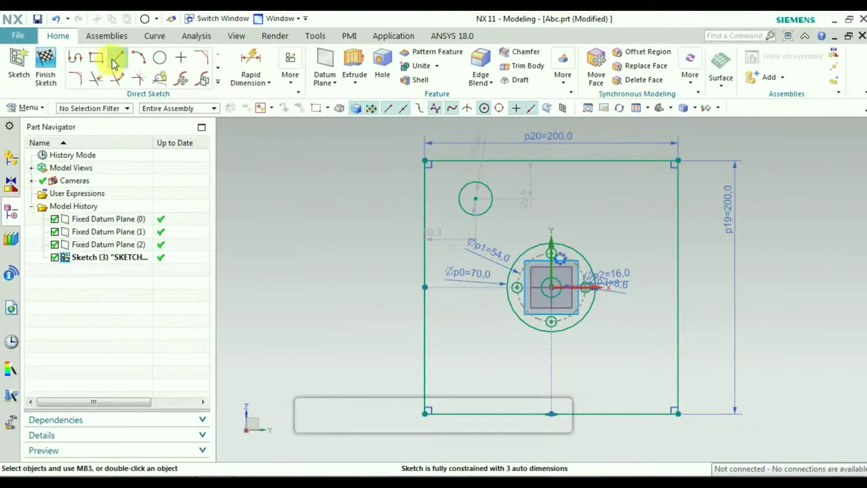
# Step: Dimension the corner circle's centre from the rectangle's left edge and set the horizontal distance to 20 mm
pyautogui.click(251, 62)
pyautogui.click(485, 207)
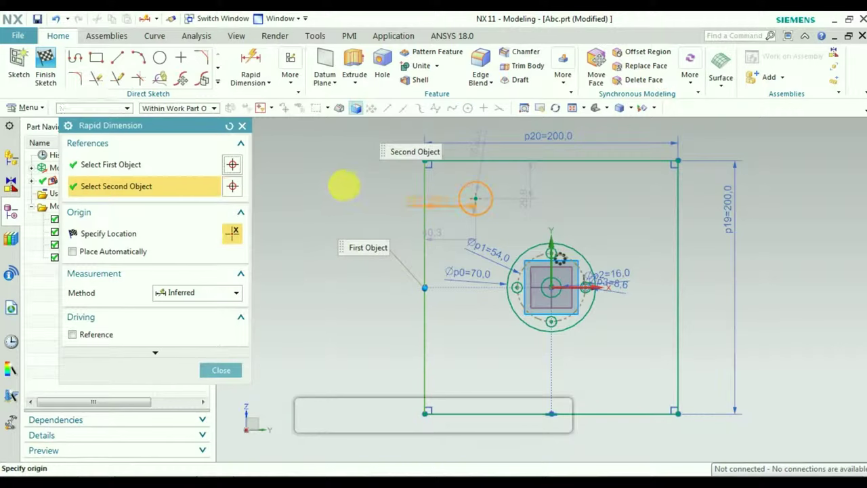
pyautogui.click(326, 186)
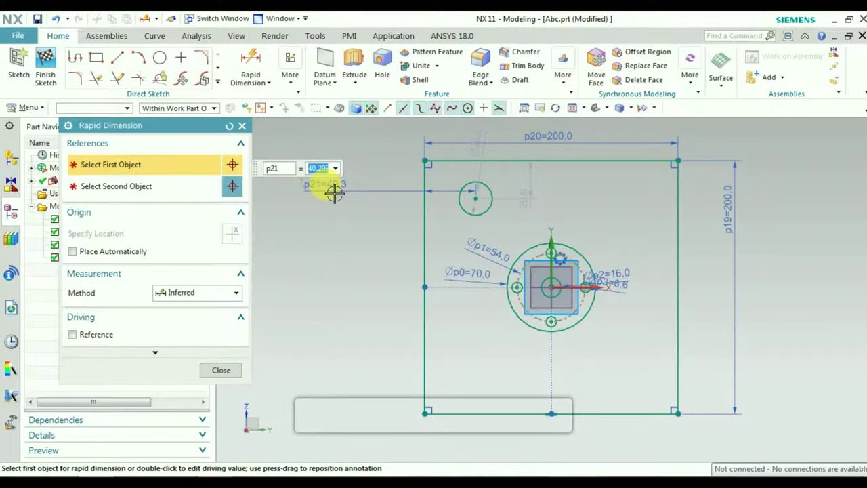
pyautogui.write('10')
pyautogui.press('Return')
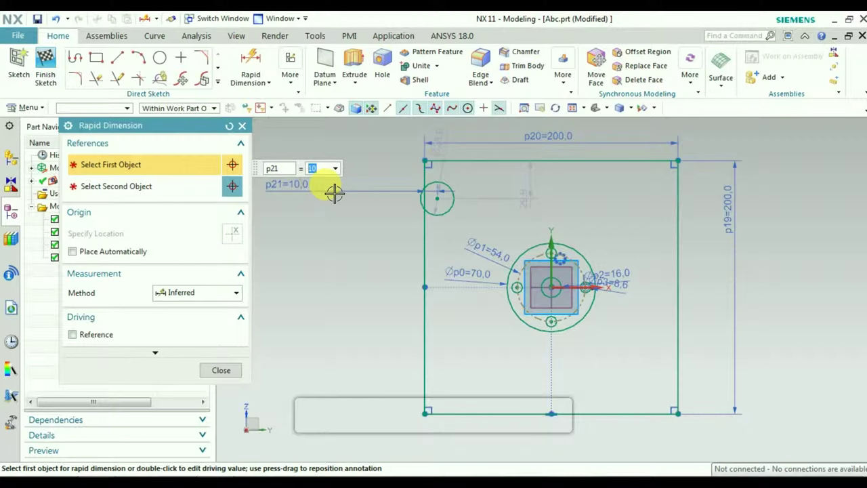
pyautogui.write('20')
pyautogui.press('Return')
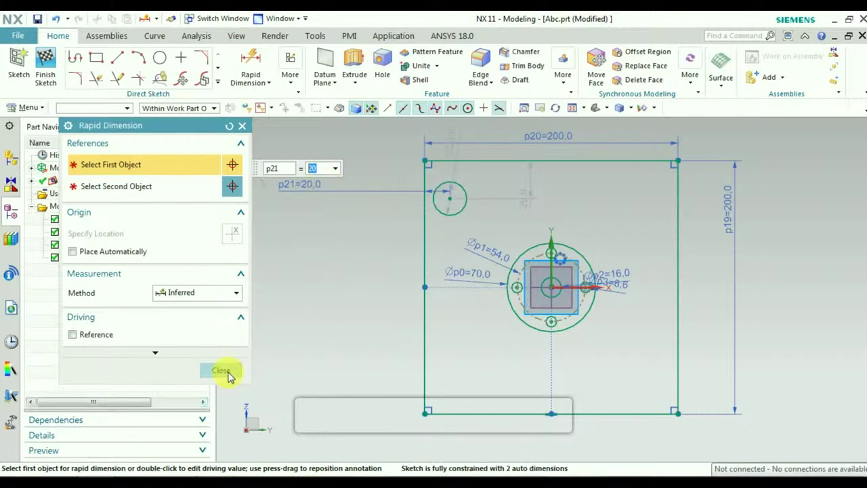
pyautogui.click(222, 371)
# Step: Set the corner circle's diameter to 10 mm and place its dimension outside the rectangle's left edge
pyautogui.scroll(2, 444, 230)
pyautogui.scroll(-2, 490, 196)
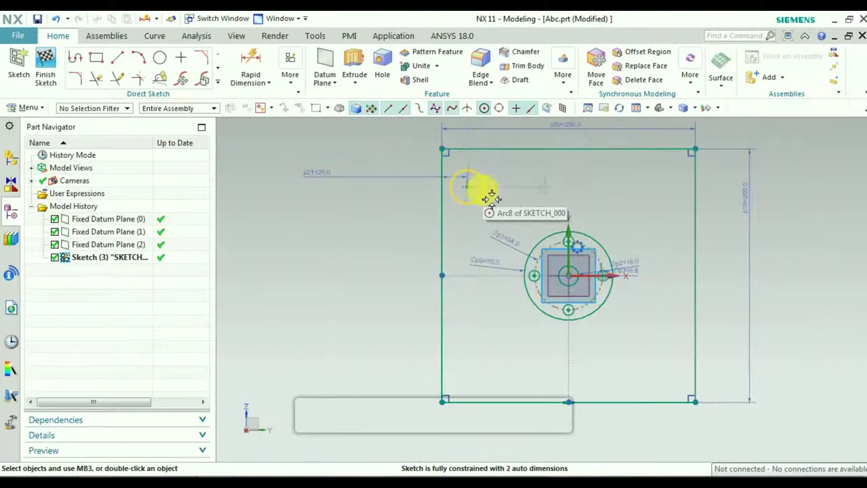
pyautogui.click(470, 136)
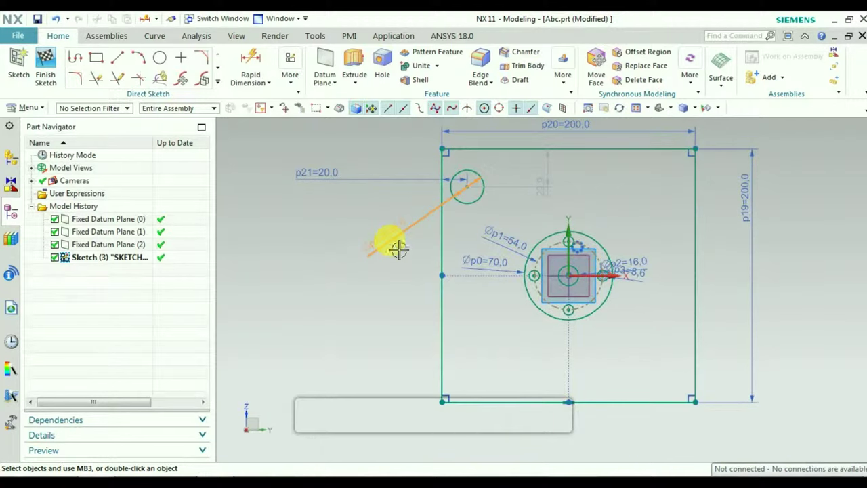
pyautogui.click(390, 240)
pyautogui.write('10')
pyautogui.press('Return')
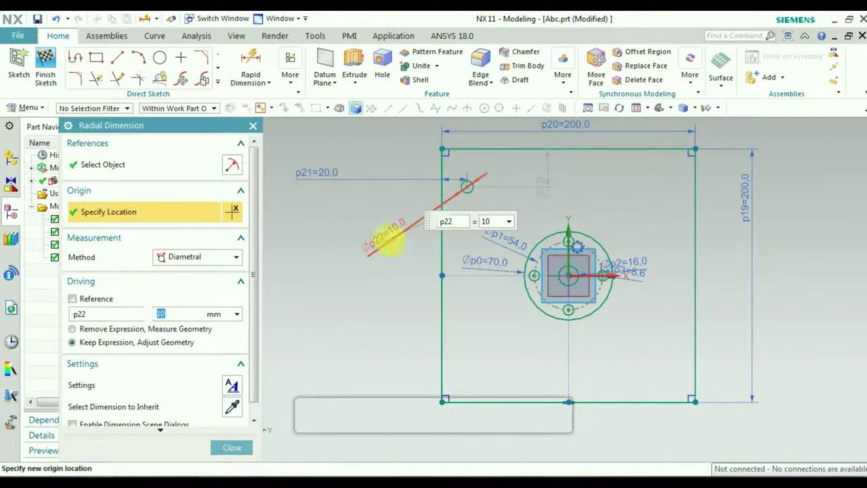
pyautogui.scroll(3, 490, 200)
pyautogui.scroll(-2, 490, 199)
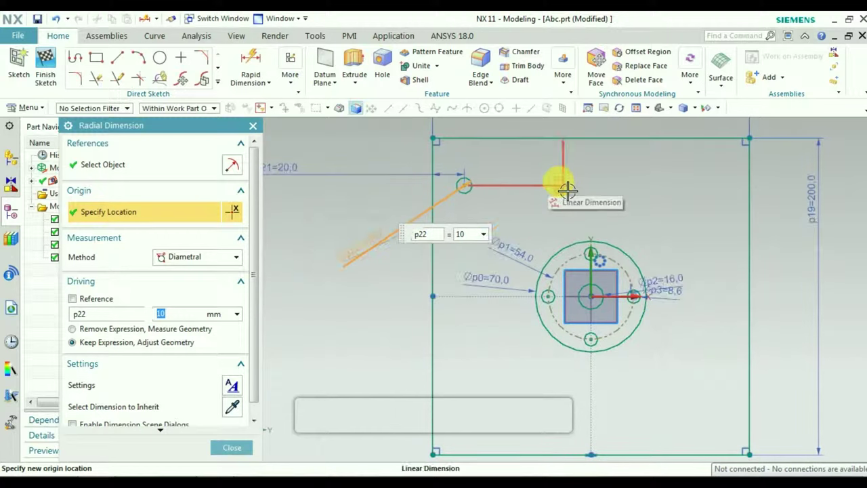
# Step: Dimension the corner circle's centre from the rectangle's top edge, set it to 20 mm and place the dimension above the rectangle
pyautogui.click(568, 191)
pyautogui.write('2')
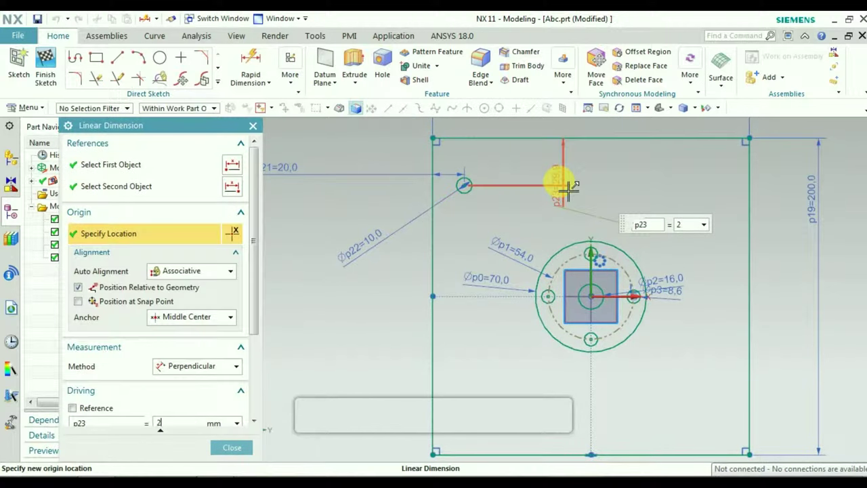
pyautogui.write('0')
pyautogui.click(232, 447)
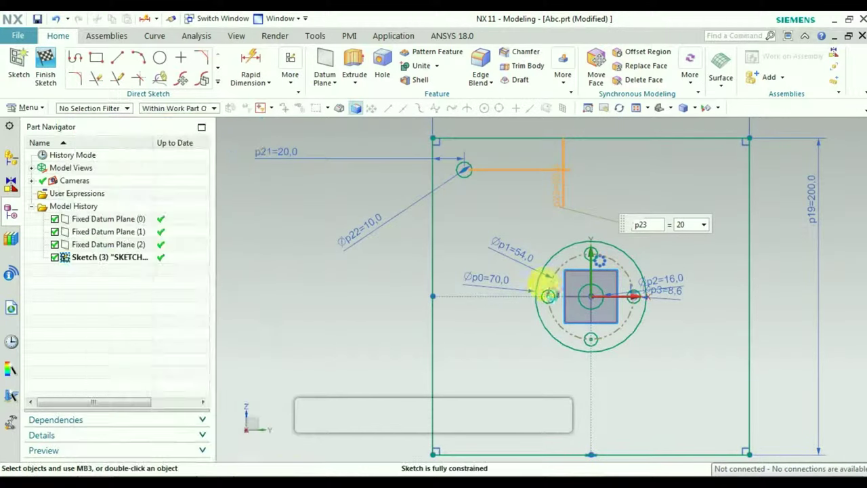
pyautogui.scroll(3, 549, 292)
pyautogui.scroll(-5, 552, 291)
pyautogui.scroll(4, 548, 176)
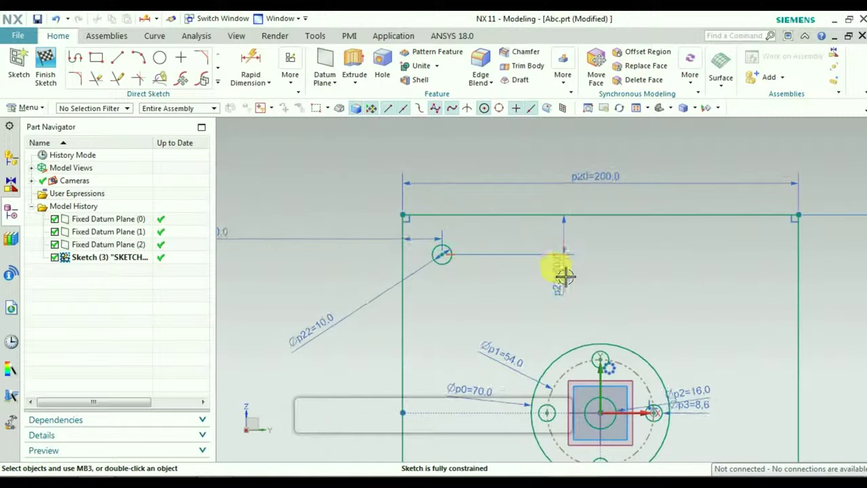
pyautogui.moveTo(564, 275)
pyautogui.mouseDown()
pyautogui.moveTo(490, 199)
pyautogui.moveTo(416, 196)
pyautogui.moveTo(437, 172)
pyautogui.moveTo(429, 162)
pyautogui.mouseUp()
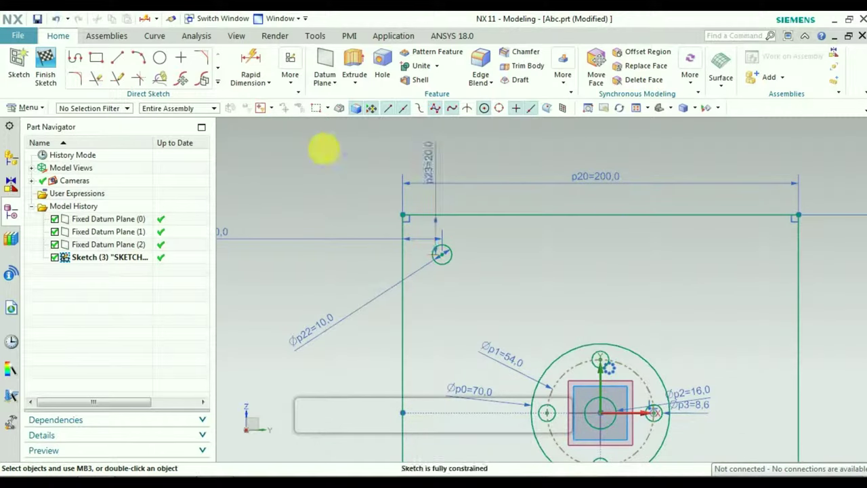
# Step: Start a linear curve pattern of the 10 mm corner circle
pyautogui.click(216, 81)
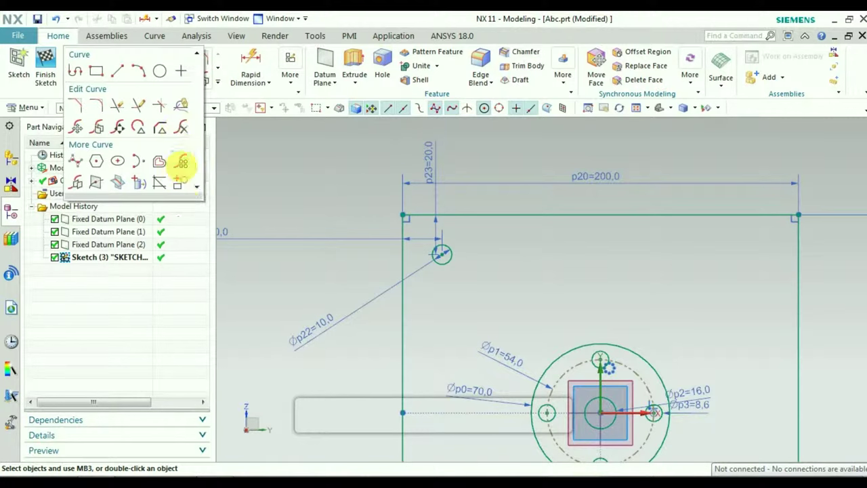
pyautogui.click(181, 175)
pyautogui.click(193, 211)
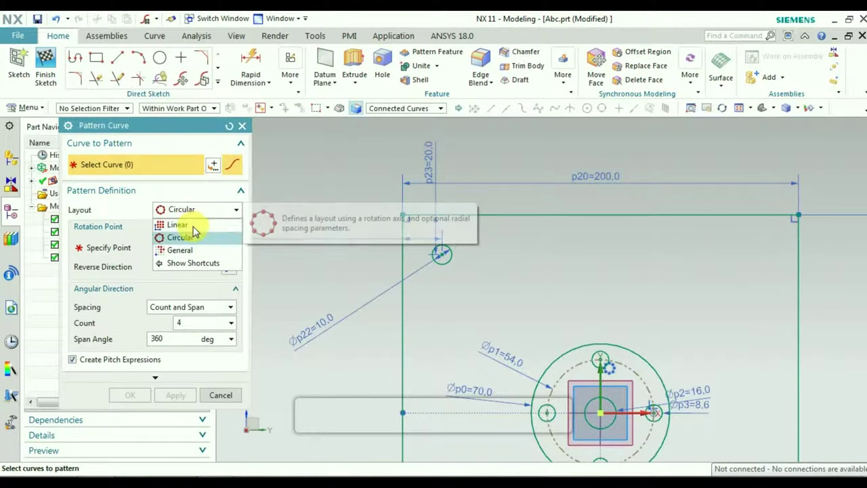
pyautogui.click(182, 225)
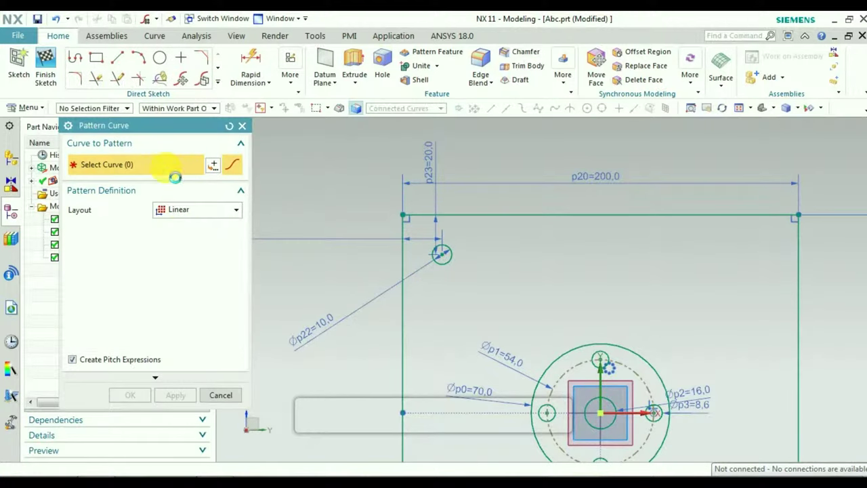
pyautogui.click(456, 276)
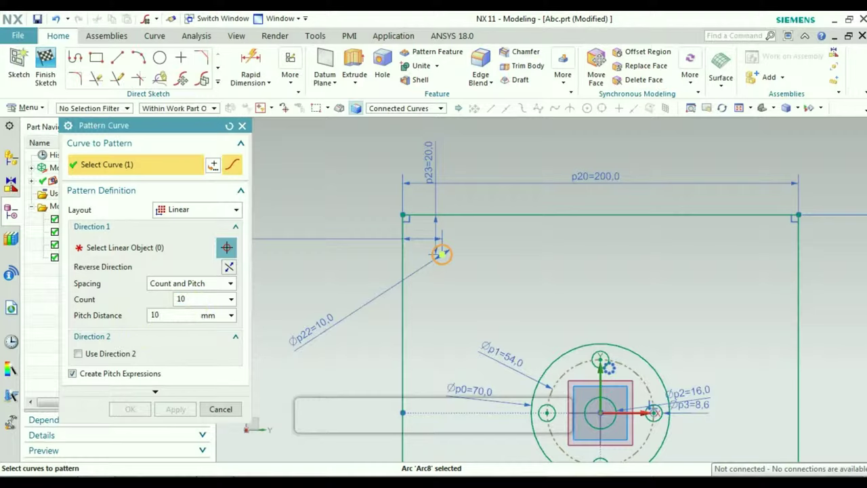
# Step: Enable the pattern's second direction, using the rectangle's top edge as direction 1 and its left edge as direction 2
pyautogui.click(78, 353)
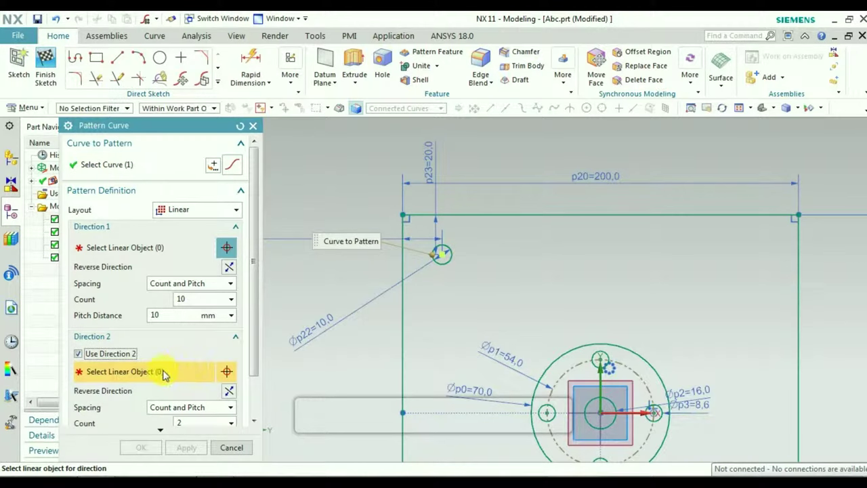
pyautogui.click(157, 248)
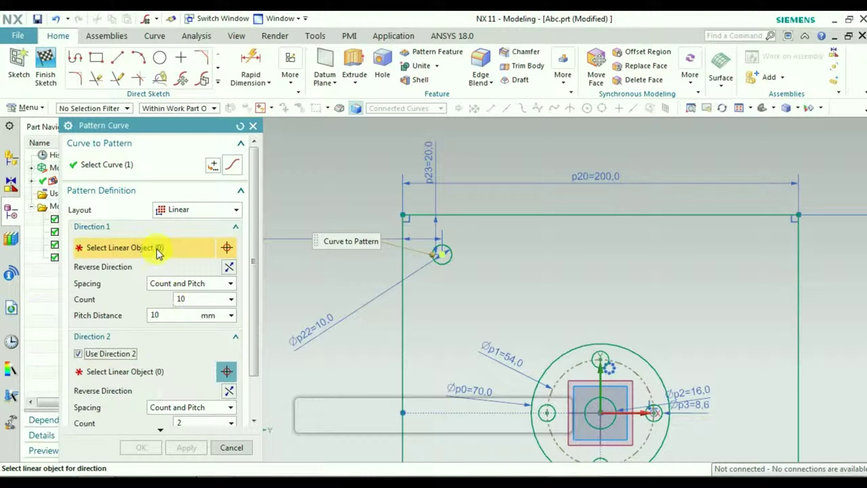
pyautogui.click(489, 217)
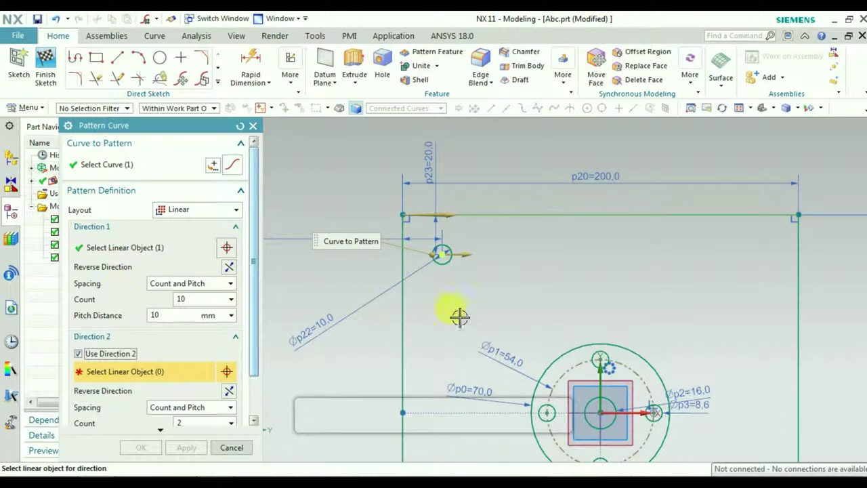
pyautogui.click(404, 299)
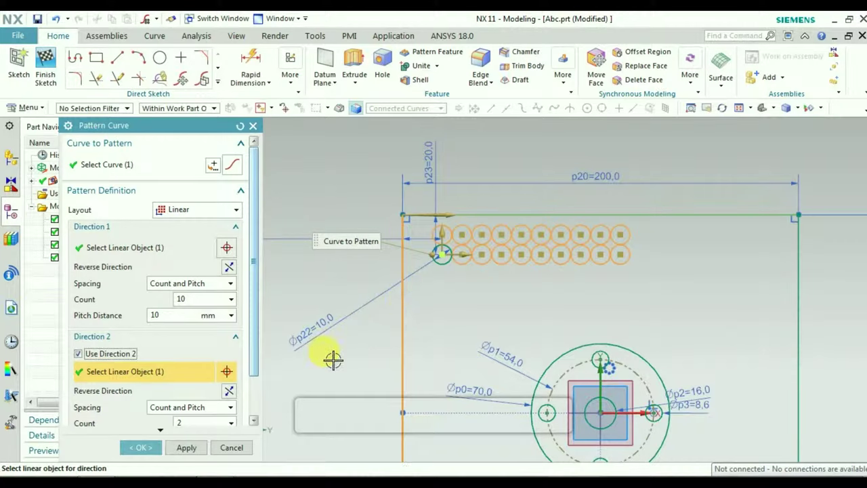
# Step: Set the pattern's second direction to a count of 10 with a pitch of 20 mm
pyautogui.moveTo(256, 339); pyautogui.dragTo(248, 393)
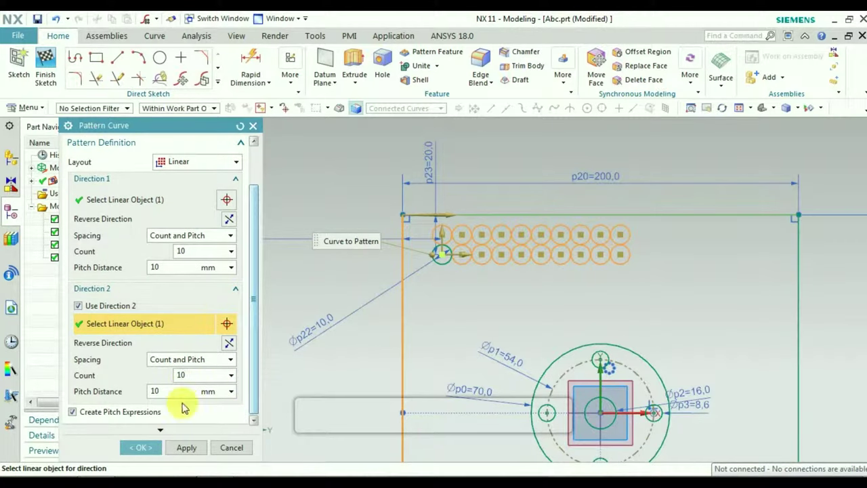
pyautogui.click(172, 393)
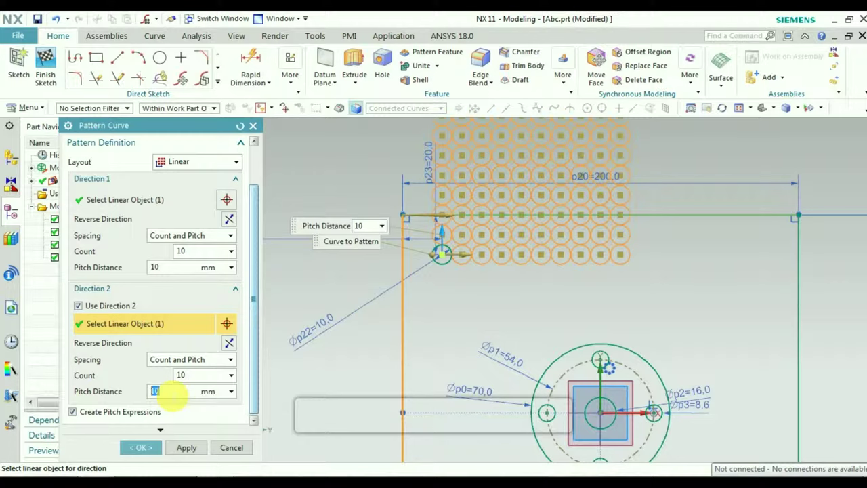
pyautogui.write('20')
pyautogui.press('Return')
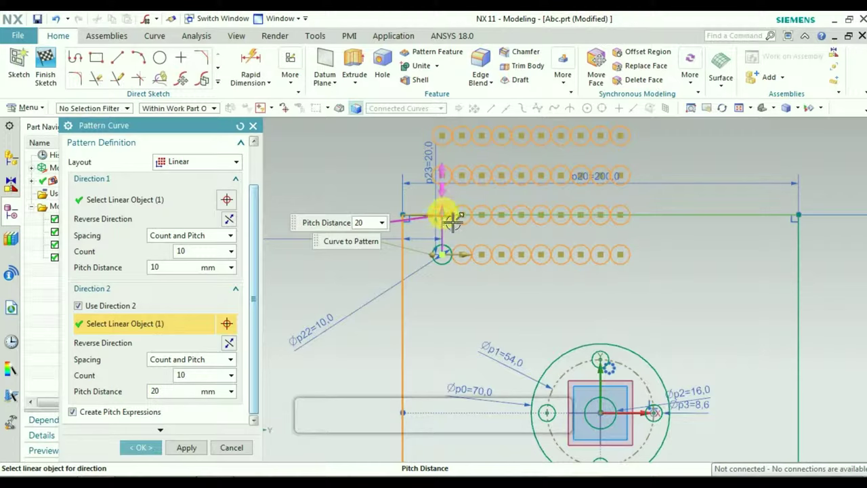
# Step: Try a -23 mm pitch in the second direction, then set both directions' pitch distances to 20 mm
pyautogui.moveTo(452, 221); pyautogui.dragTo(451, 300)
pyautogui.scroll(2, 658, 314)
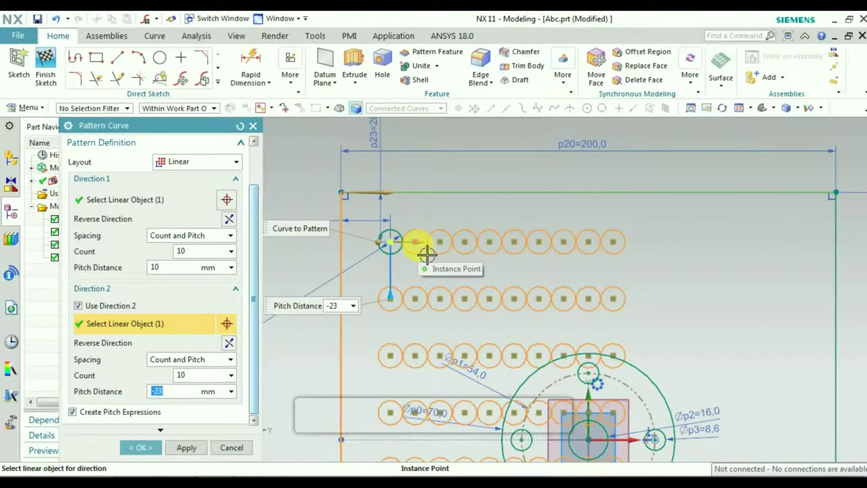
pyautogui.moveTo(427, 253); pyautogui.dragTo(453, 254)
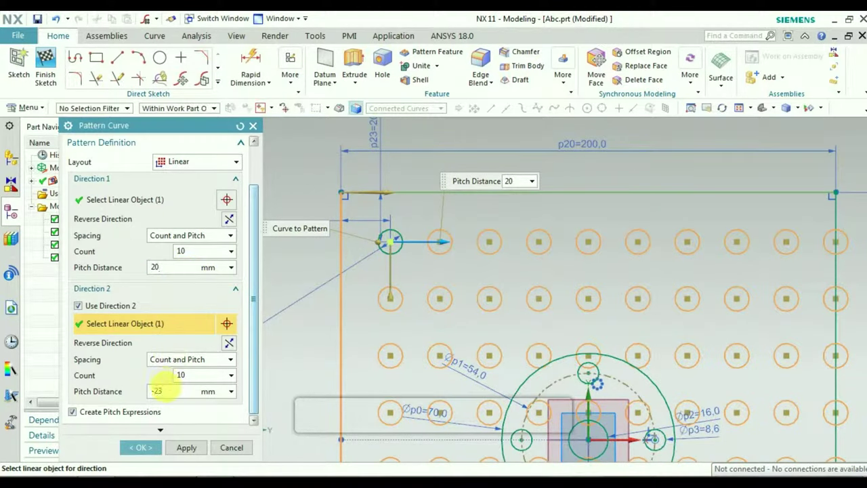
pyautogui.click(163, 391)
pyautogui.write('20')
pyautogui.click(162, 392)
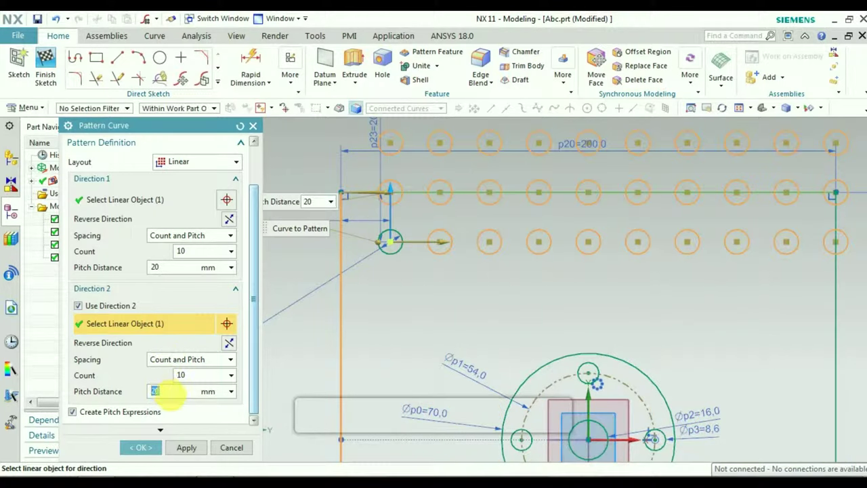
# Step: Reverse the second direction so the circle pattern runs down into the square, and create the pattern
pyautogui.doubleClick(378, 197)
pyautogui.doubleClick(309, 197)
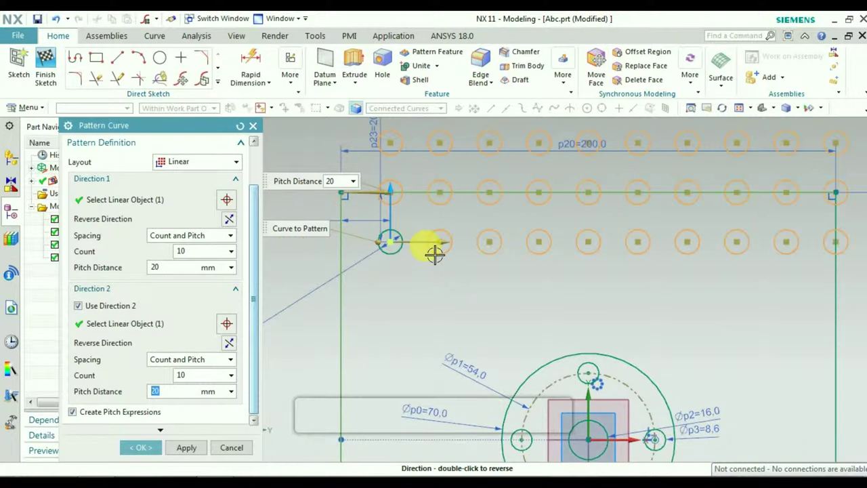
pyautogui.scroll(1, 436, 252)
pyautogui.scroll(-2, 436, 251)
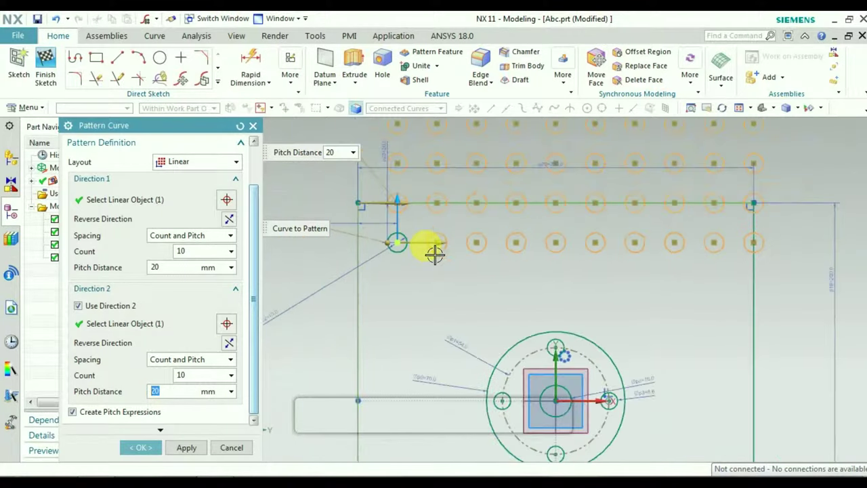
pyautogui.click(146, 332)
pyautogui.scroll(-3, 423, 297)
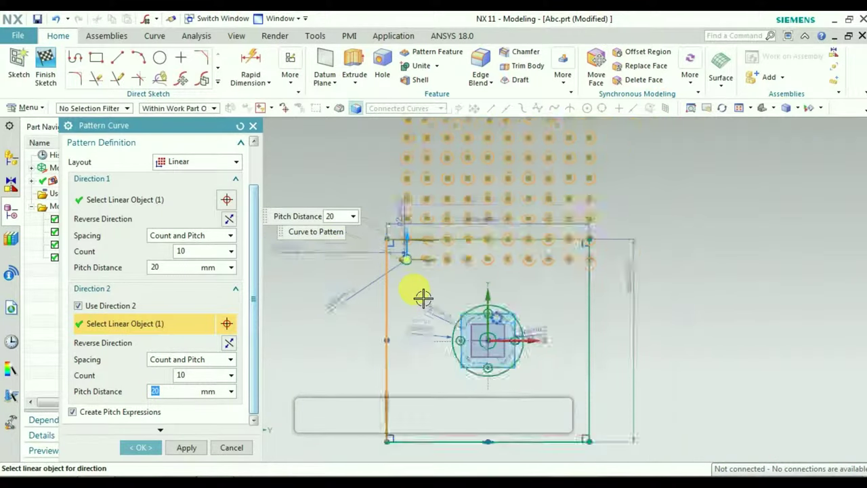
pyautogui.scroll(1, 465, 286)
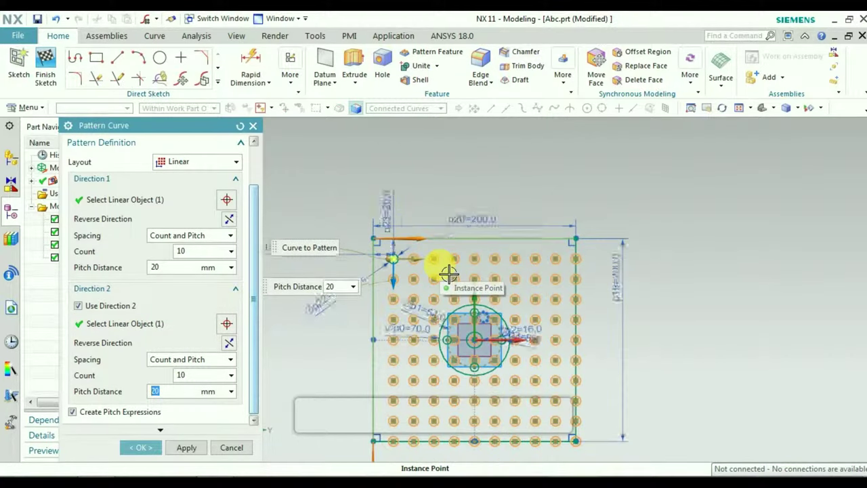
pyautogui.scroll(2, 449, 273)
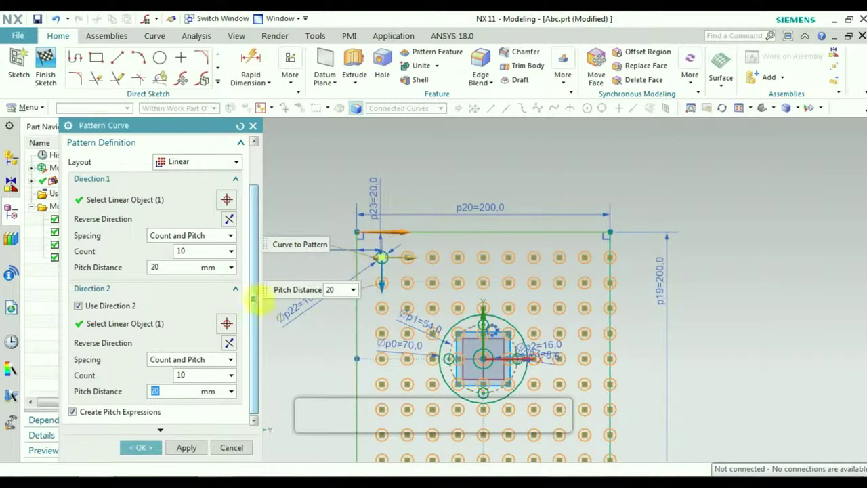
pyautogui.click(140, 447)
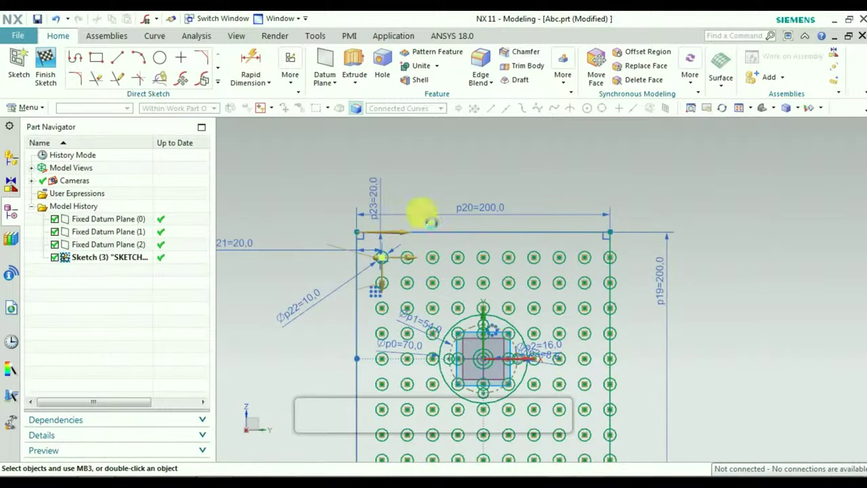
# Step: Set the corner circle's distance from the top edge to 10 mm, declining the large-sketch performance adjustments
pyautogui.doubleClick(370, 195)
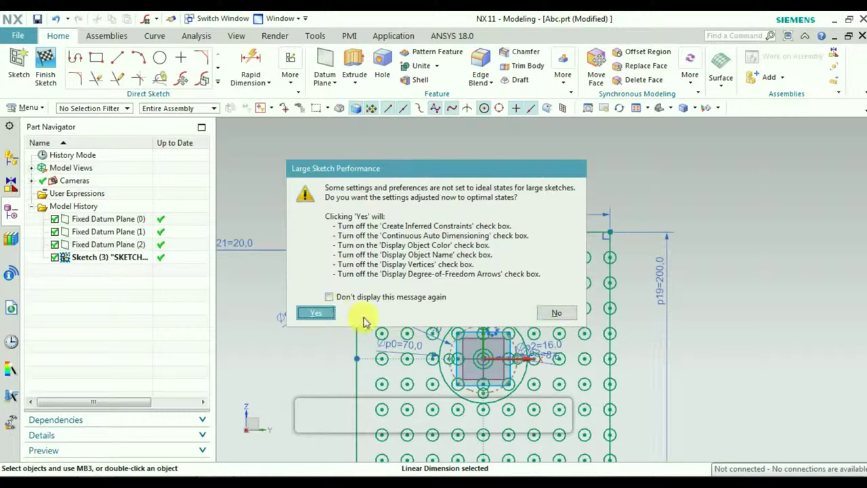
pyautogui.click(555, 313)
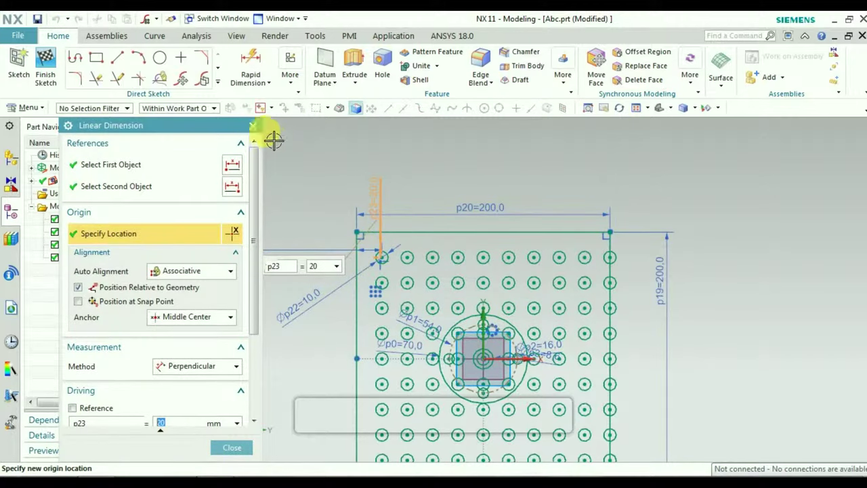
pyautogui.middleClick(296, 162)
pyautogui.doubleClick(377, 193)
pyautogui.click(555, 313)
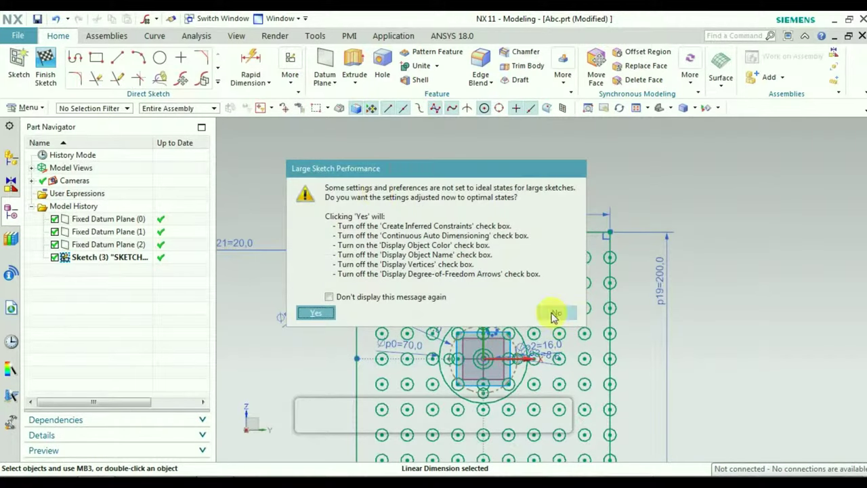
pyautogui.middleClick(458, 283)
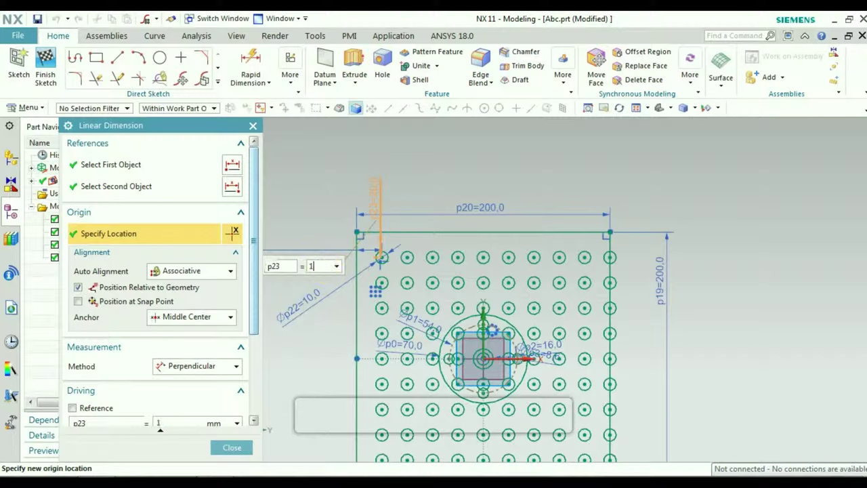
pyautogui.write('0')
pyautogui.press('Return')
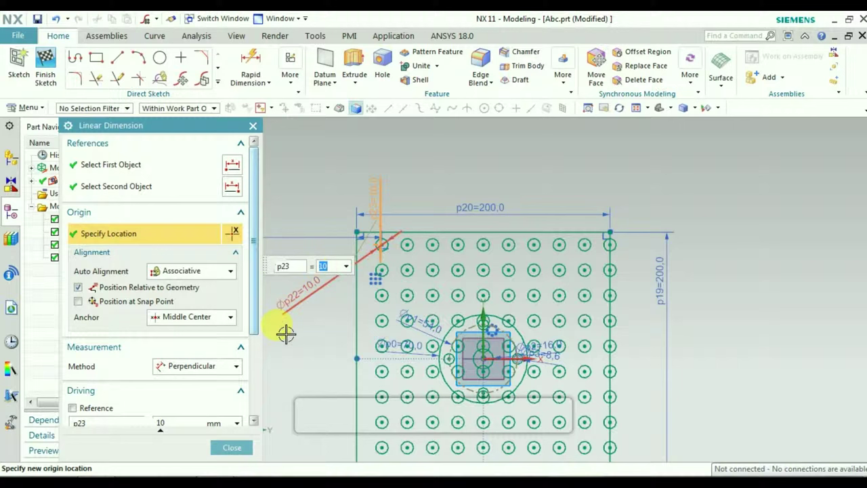
pyautogui.click(231, 447)
pyautogui.scroll(-2, 373, 265)
pyautogui.scroll(3, 377, 269)
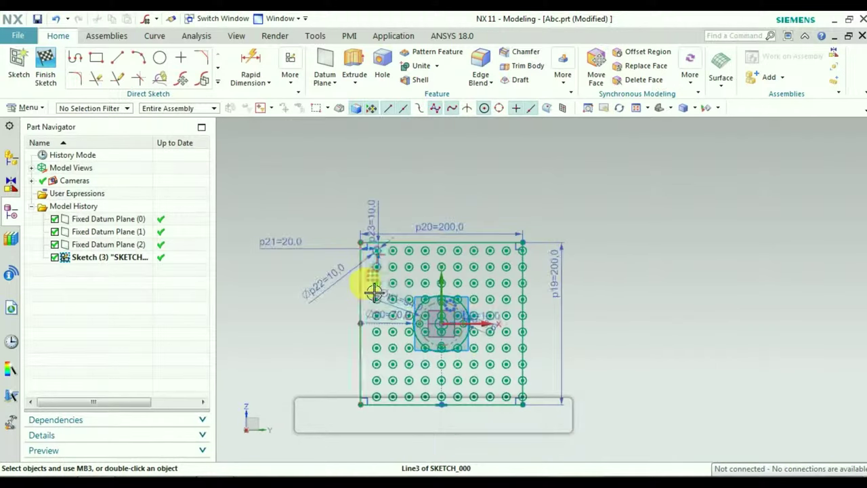
# Step: Set the corner circle's distance from the left edge to 10 mm, declining the large-sketch performance adjustments
pyautogui.scroll(-2, 389, 254)
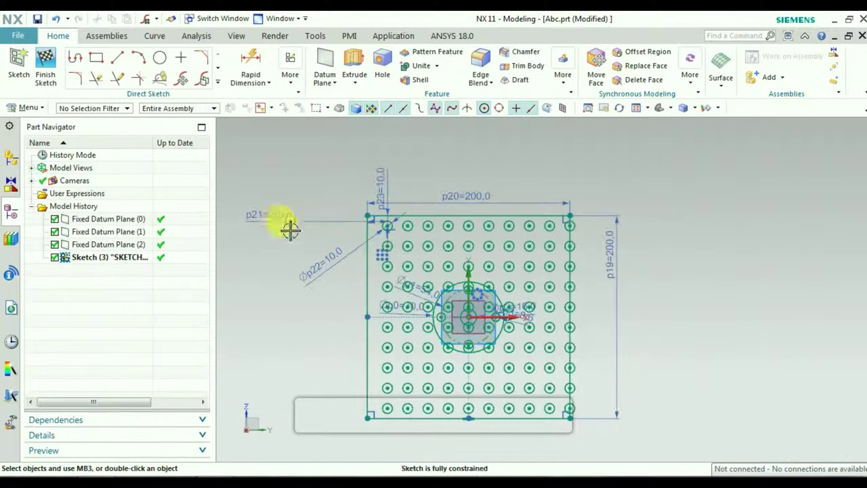
pyautogui.doubleClick(278, 218)
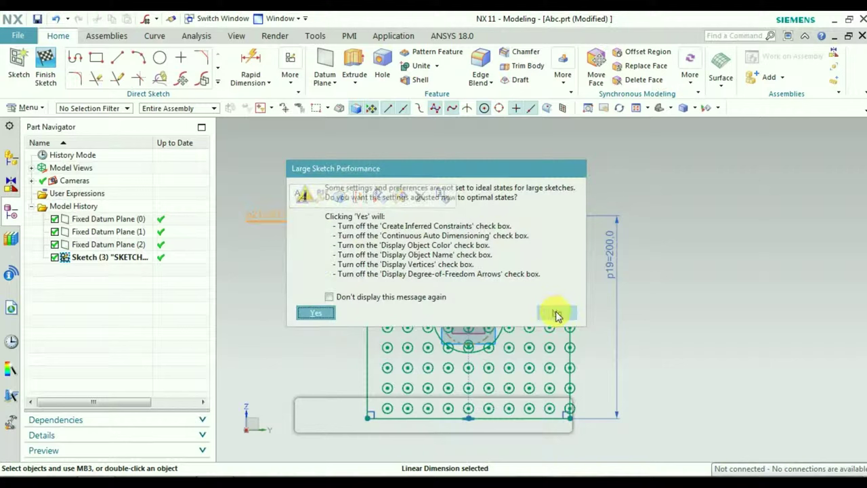
pyautogui.click(555, 313)
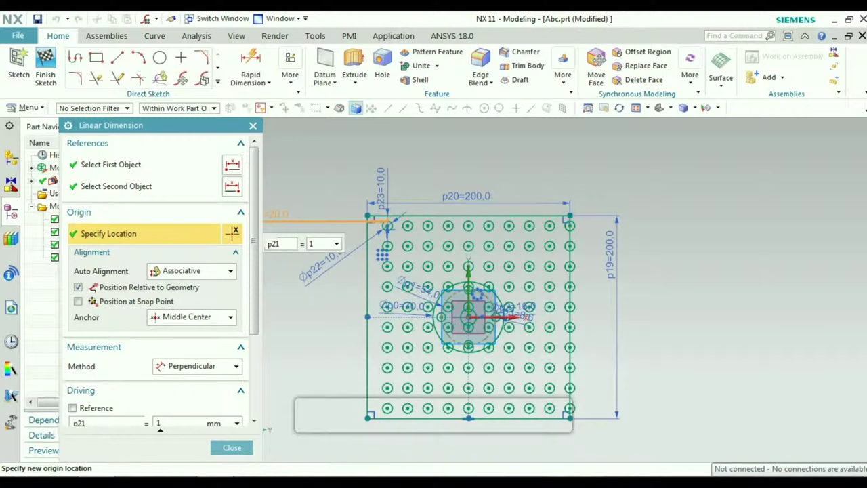
pyautogui.press('Return')
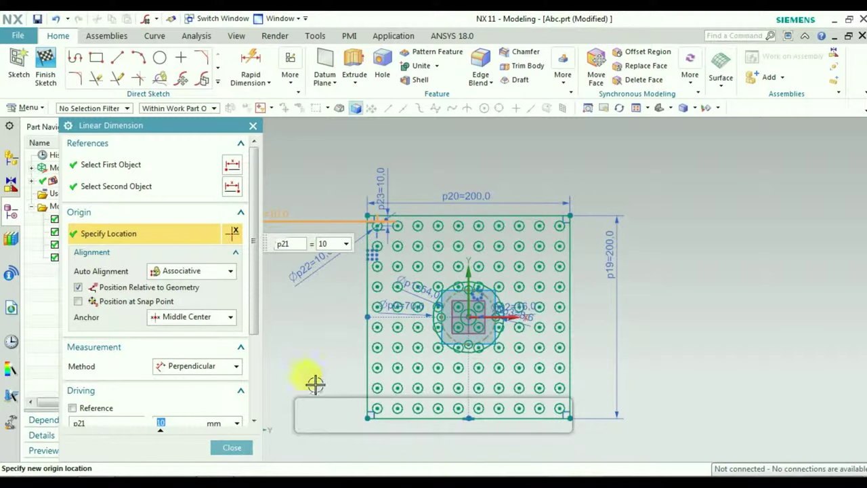
pyautogui.click(231, 448)
pyautogui.scroll(3, 548, 246)
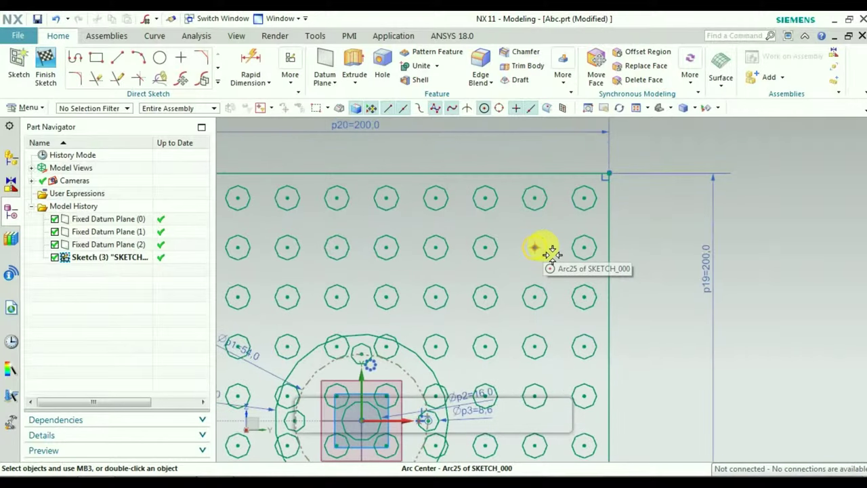
# Step: Save the part file Abc with the completed hole-grid sketch, declining the large-sketch performance adjustments
pyautogui.scroll(3, 552, 251)
pyautogui.scroll(-5, 552, 252)
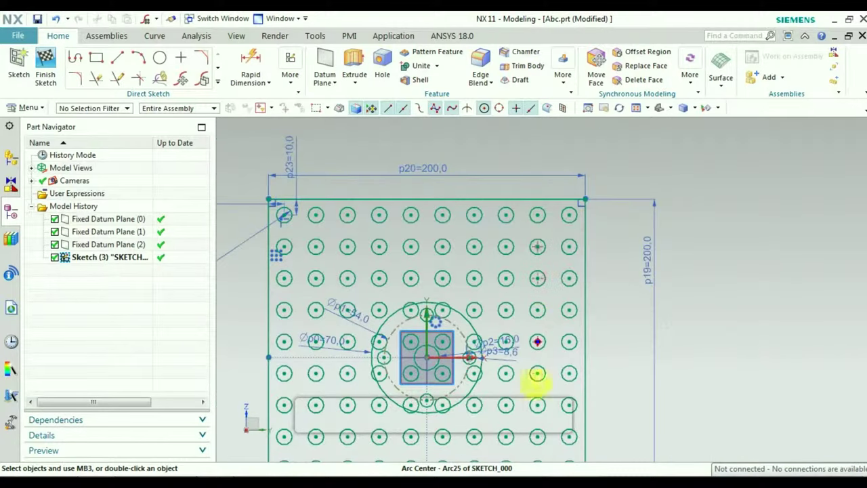
pyautogui.scroll(-2, 610, 366)
pyautogui.scroll(2, 546, 427)
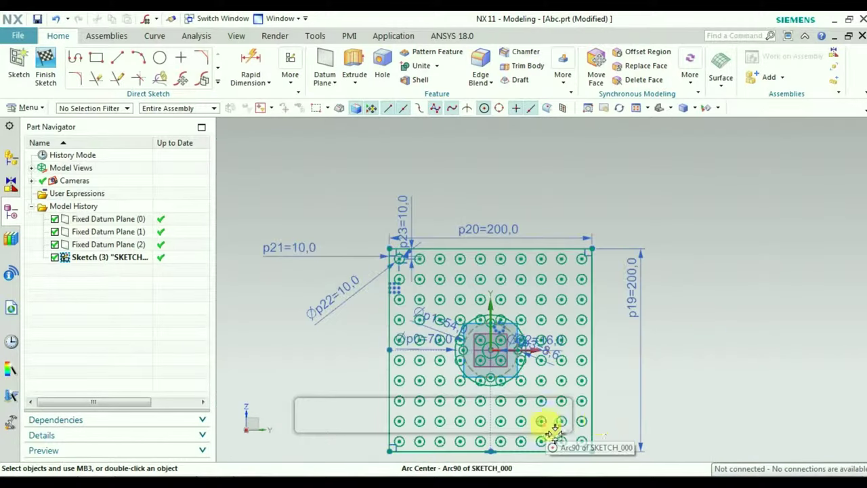
pyautogui.click(37, 20)
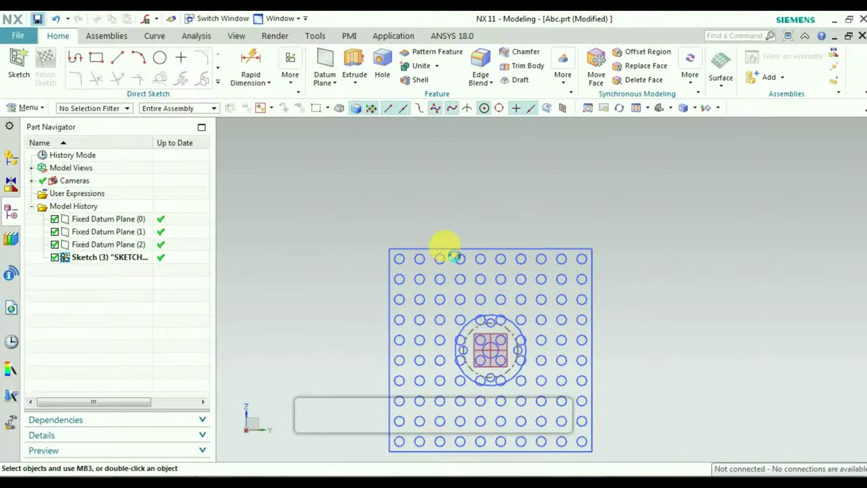
pyautogui.hotkey('ctrl', 's')
pyautogui.doubleClick(445, 249)
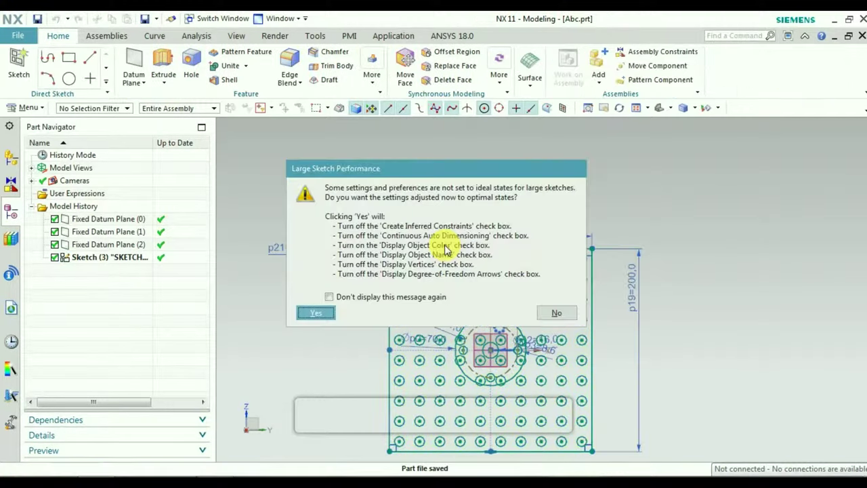
pyautogui.click(557, 313)
pyautogui.scroll(4, 643, 304)
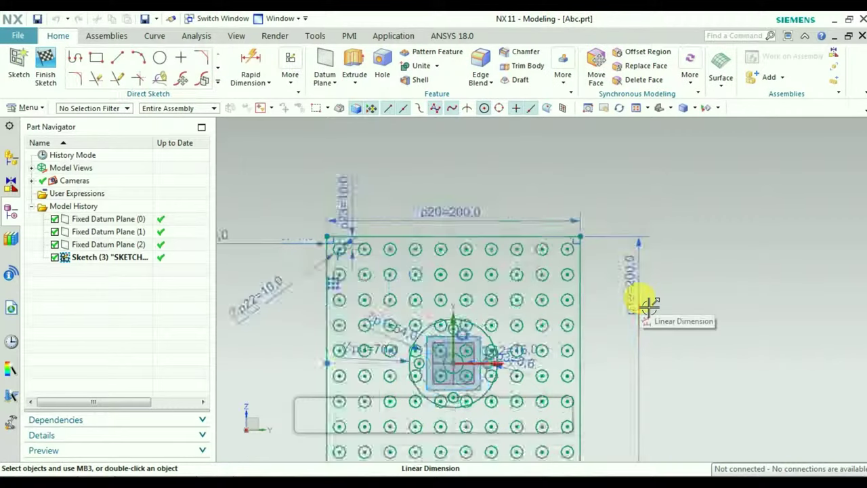
# Step: Exit the modeling program, choosing to save the changes to Abc.prt and confirming the save
pyautogui.click(649, 306)
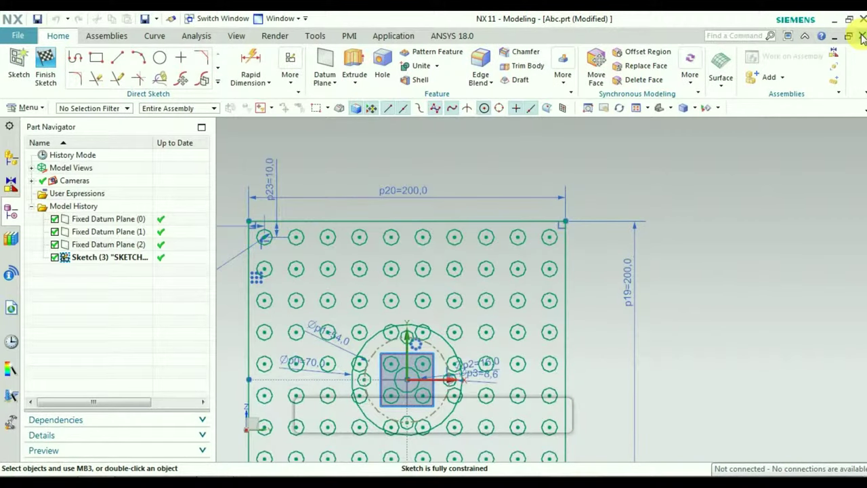
pyautogui.click(862, 38)
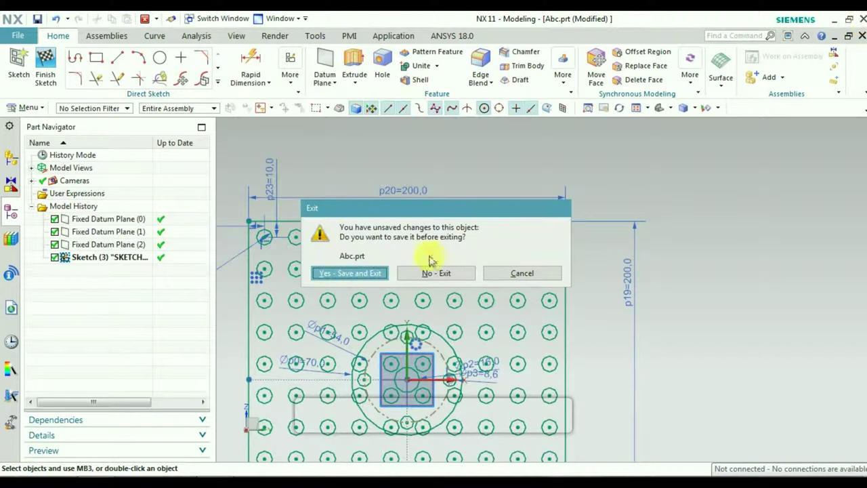
pyautogui.click(381, 274)
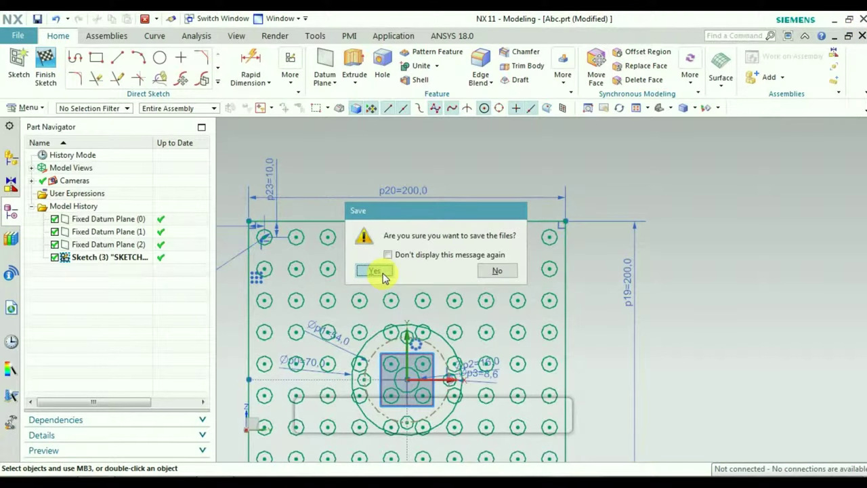
pyautogui.click(376, 271)
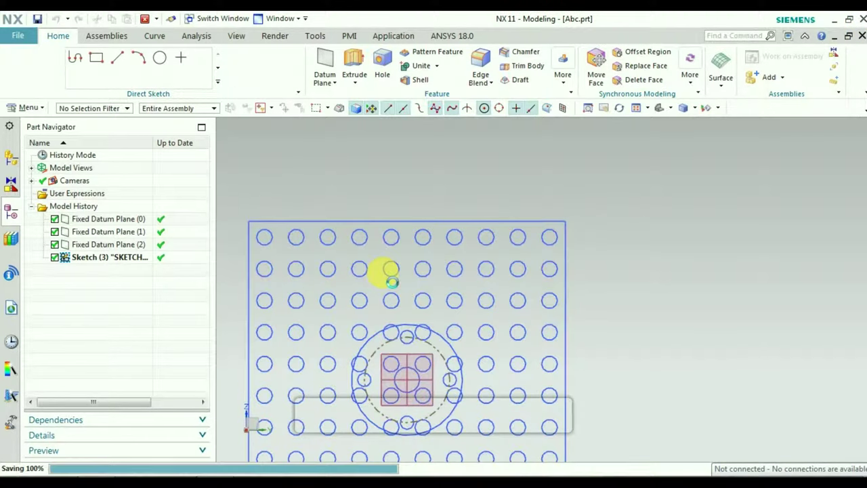